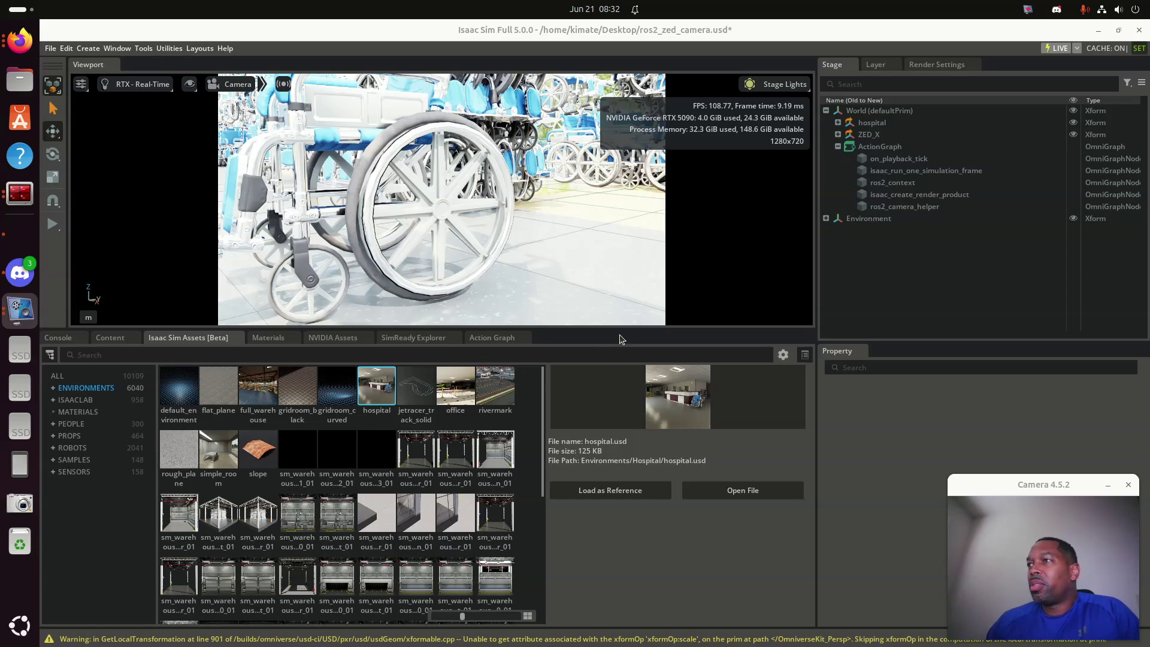
Enlarge the viewport, frame a hospital wall, and orbit and zoom over the piles of wheelchairs.
{"action": "left_click_drag", "start_coordinate": [624, 329], "coordinate": [638, 416]}
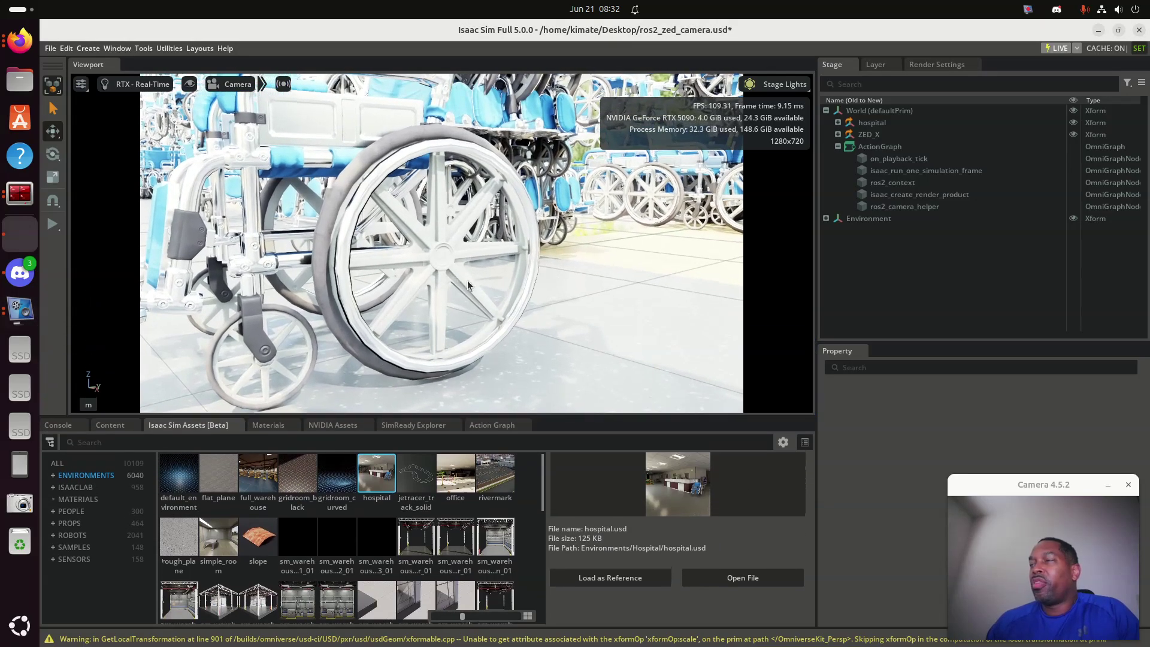
{"action": "left_click", "coordinate": [422, 270]}
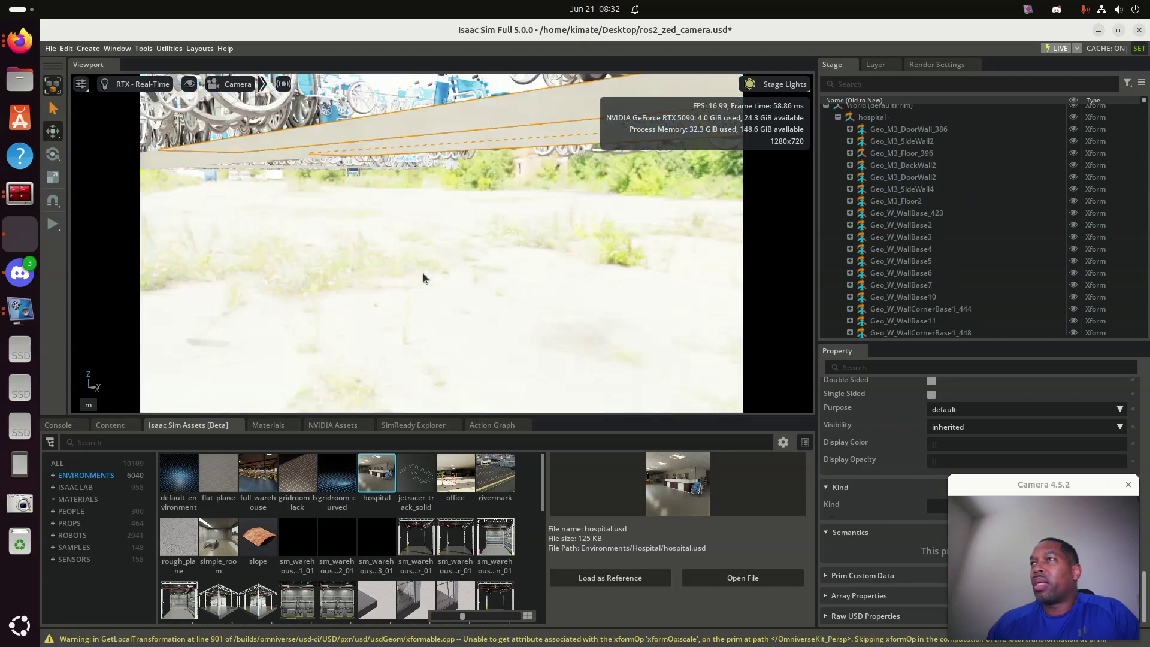
{"action": "key", "text": "f"}
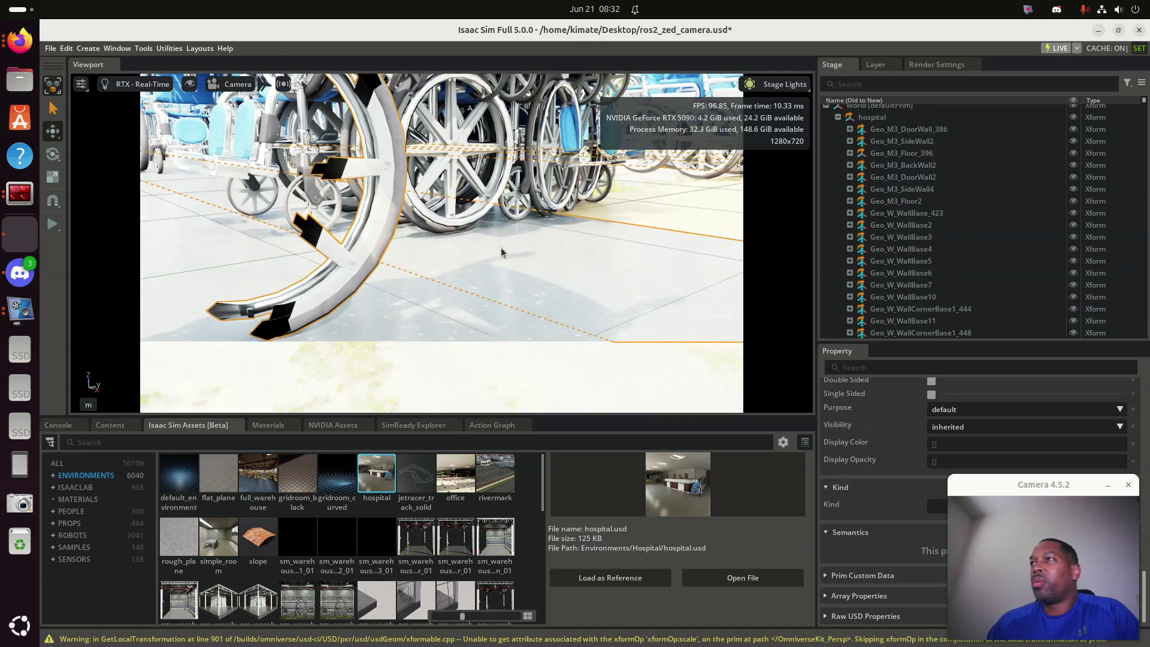
{"action": "right_click_drag", "start_coordinate": [502, 252], "coordinate": [442, 163]}
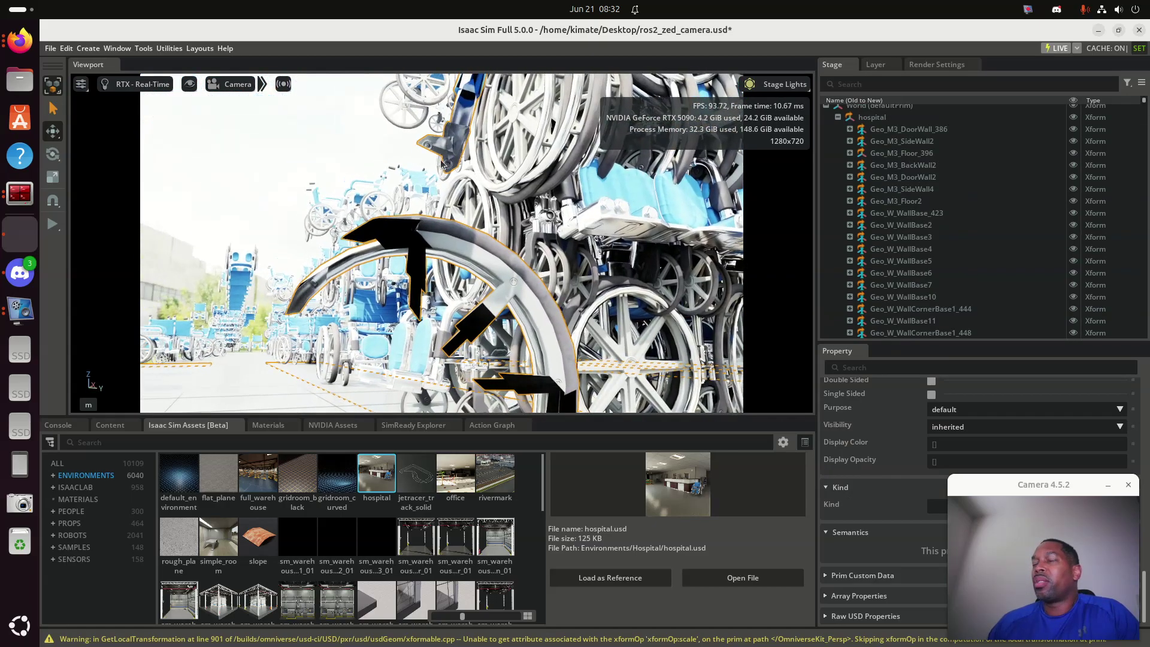
{"action": "scroll", "coordinate": [448, 225], "scroll_direction": "up", "scroll_amount": 3}
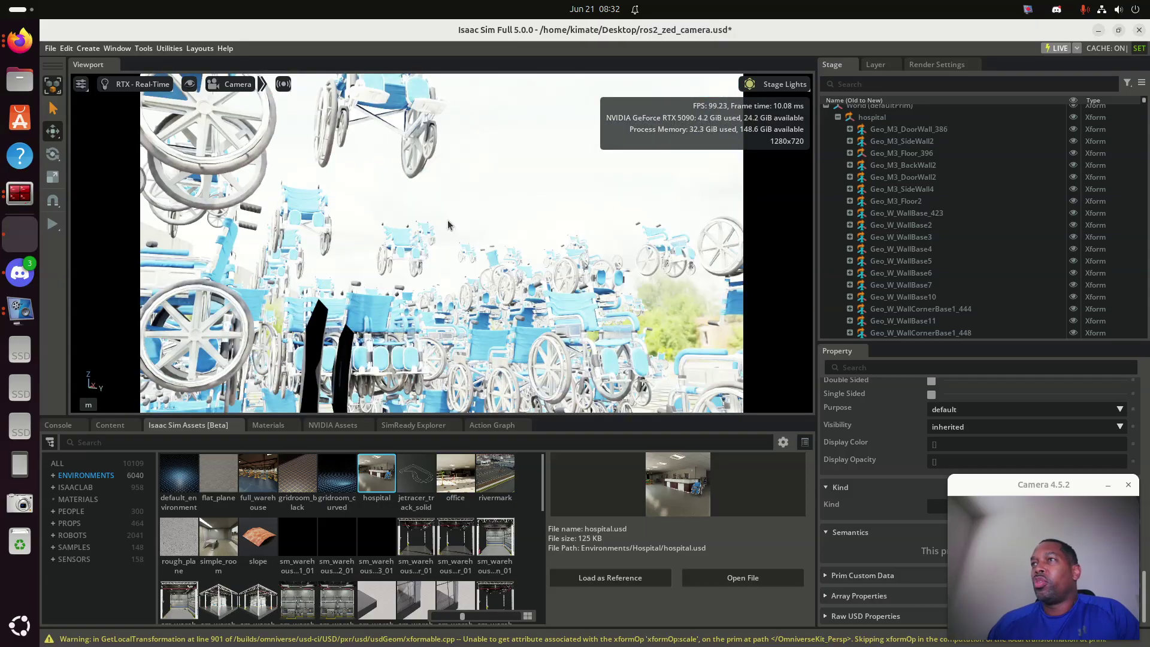
{"action": "scroll", "coordinate": [448, 225], "scroll_direction": "up", "scroll_amount": 2}
{"action": "scroll", "coordinate": [448, 225], "scroll_direction": "down", "scroll_amount": 2}
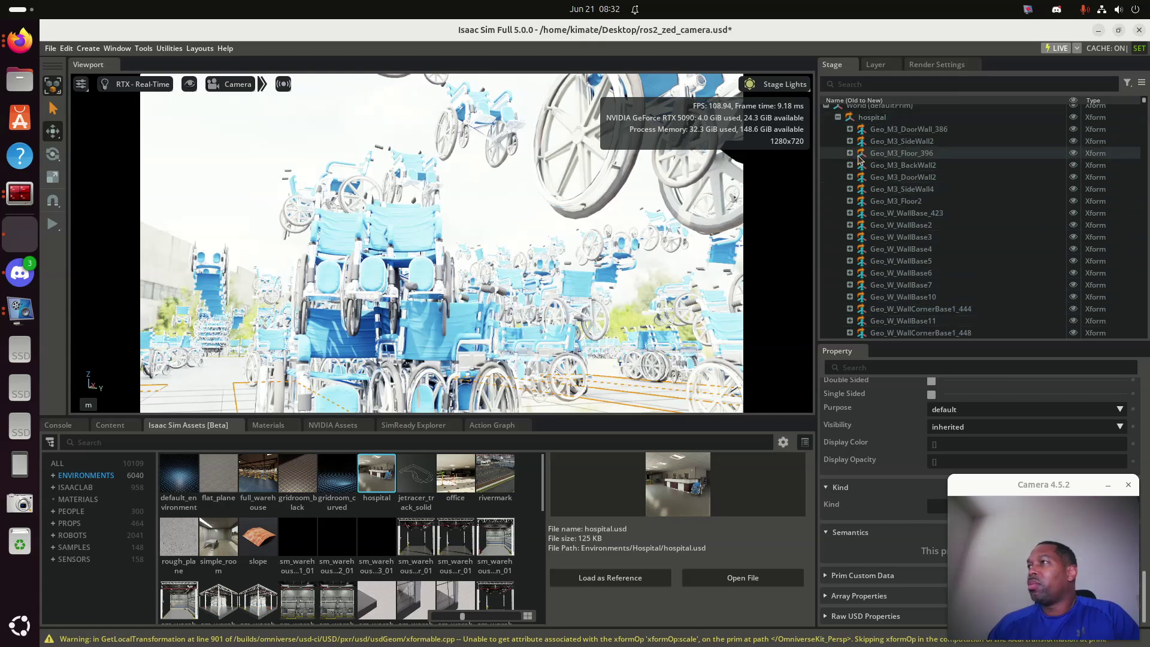
Scroll the Stage tree past the hospital geometry to reveal ZED_X and the ActionGraph's ROS 2 nodes.
{"action": "scroll", "coordinate": [869, 198], "scroll_direction": "down", "scroll_amount": 5}
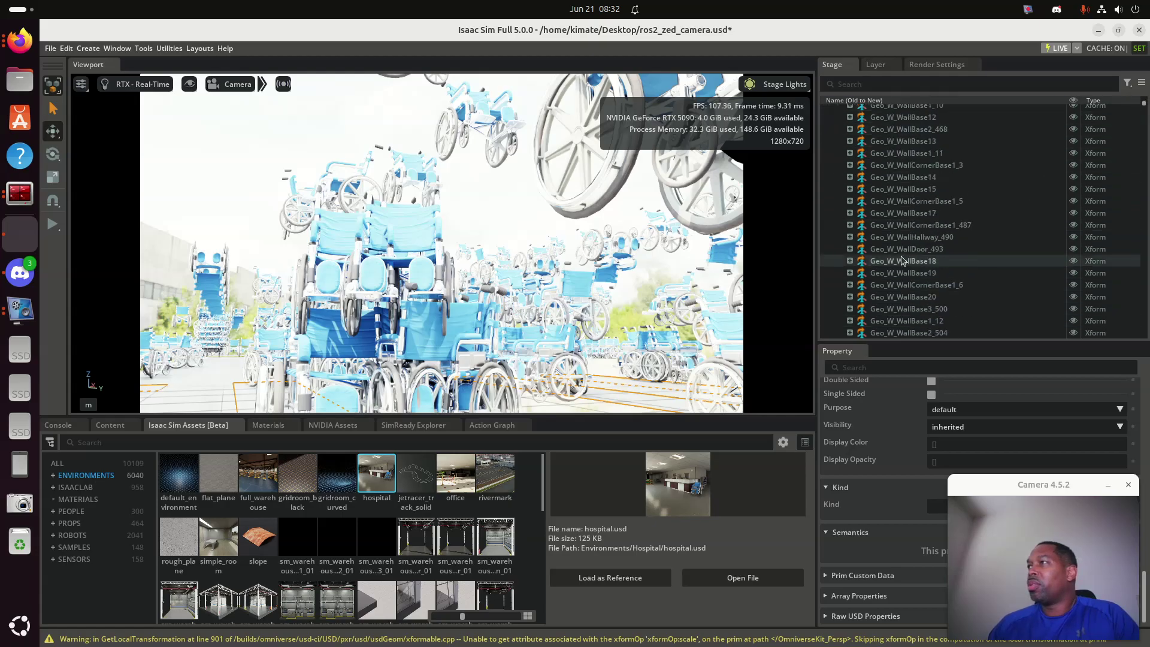
{"action": "scroll", "coordinate": [904, 281], "scroll_direction": "down", "scroll_amount": 5}
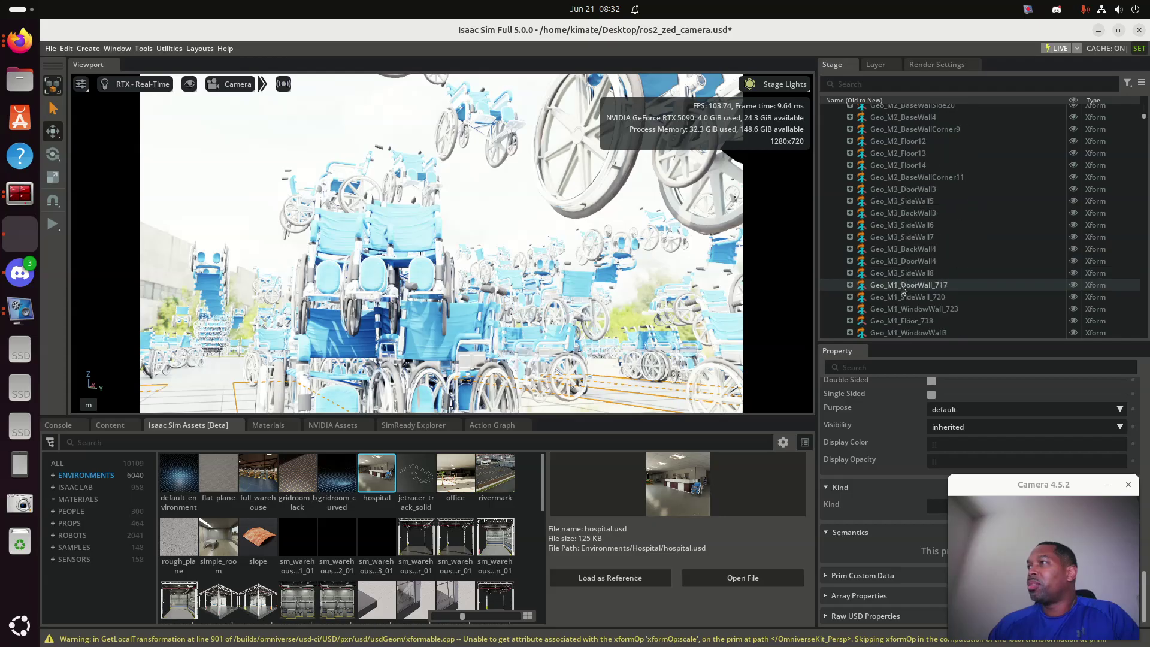
{"action": "scroll", "coordinate": [901, 288], "scroll_direction": "down", "scroll_amount": 5}
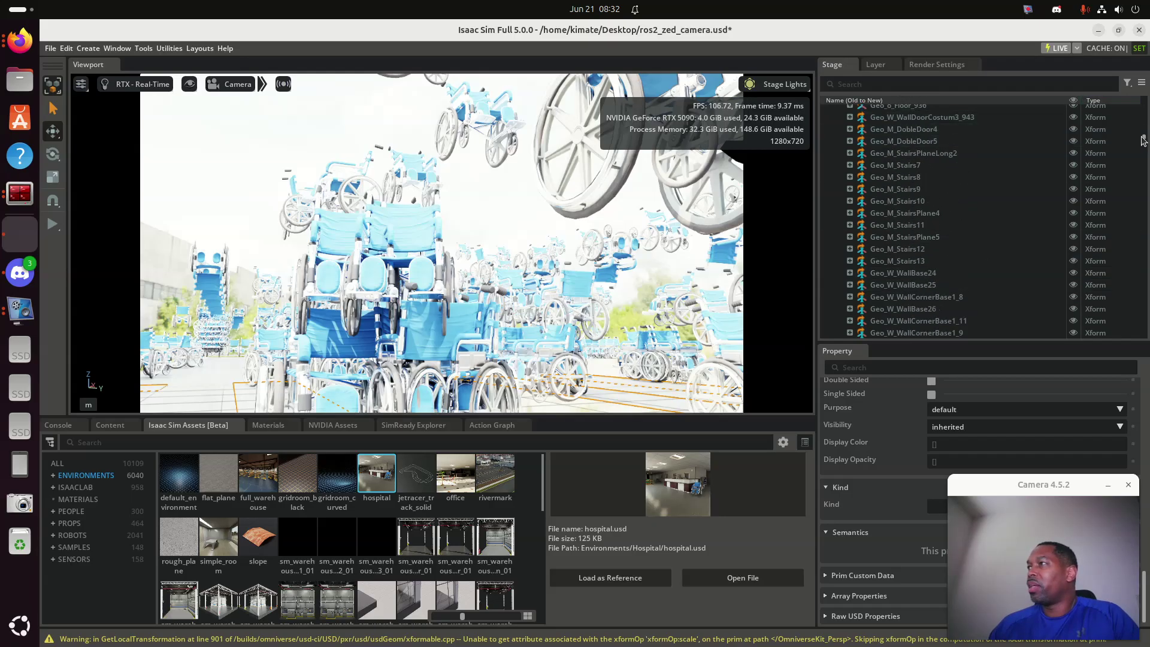
{"action": "left_click_drag", "start_coordinate": [1144, 137], "coordinate": [1146, 340]}
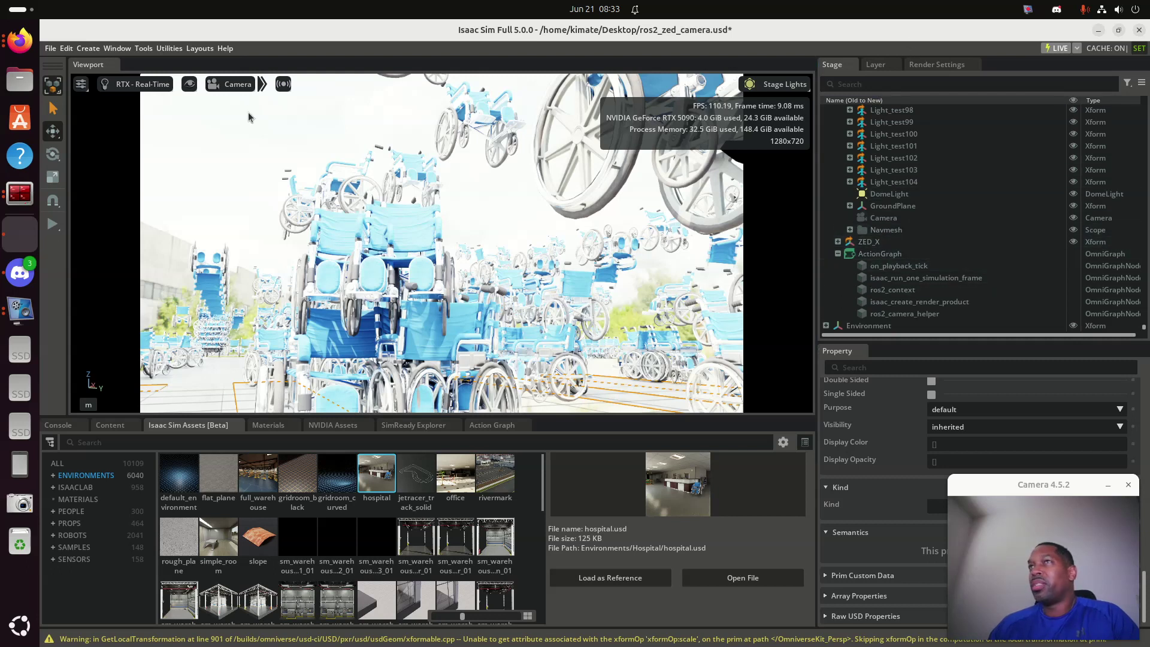
{"action": "left_click", "coordinate": [88, 49]}
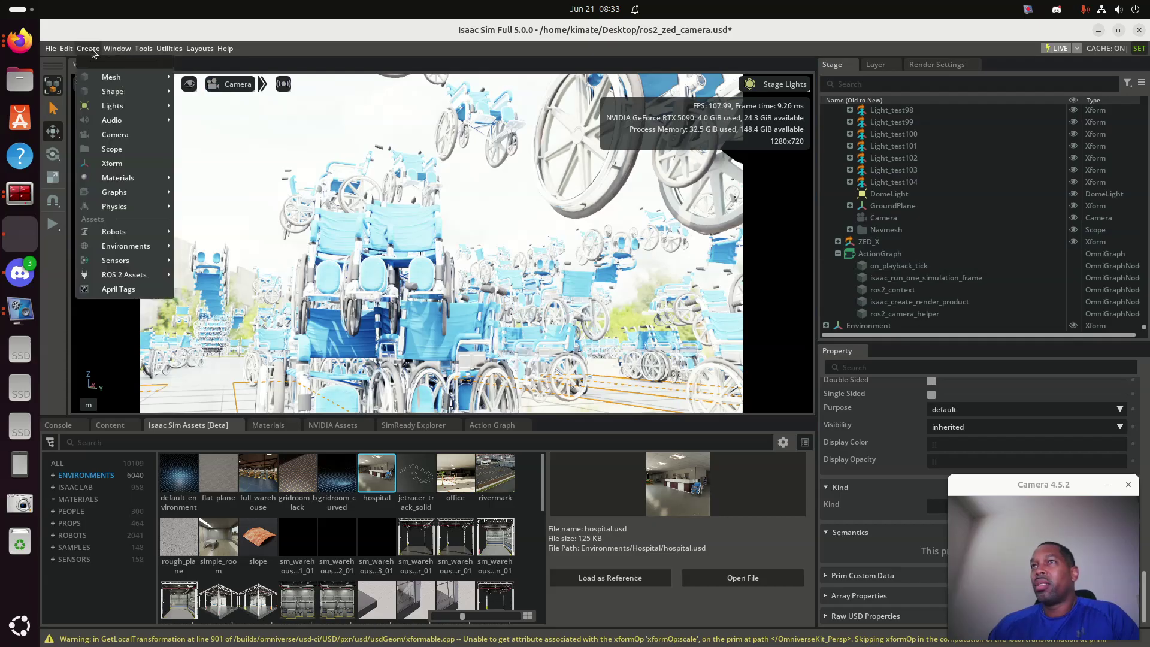
{"action": "mouse_move", "coordinate": [131, 233]}
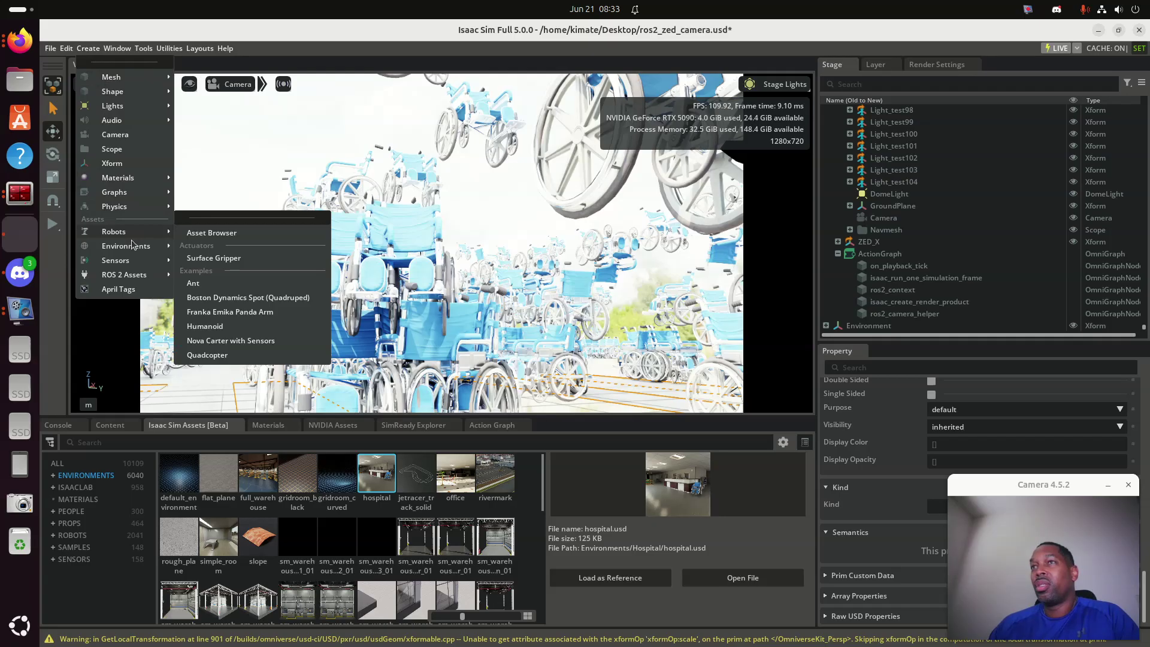
{"action": "mouse_move", "coordinate": [137, 274]}
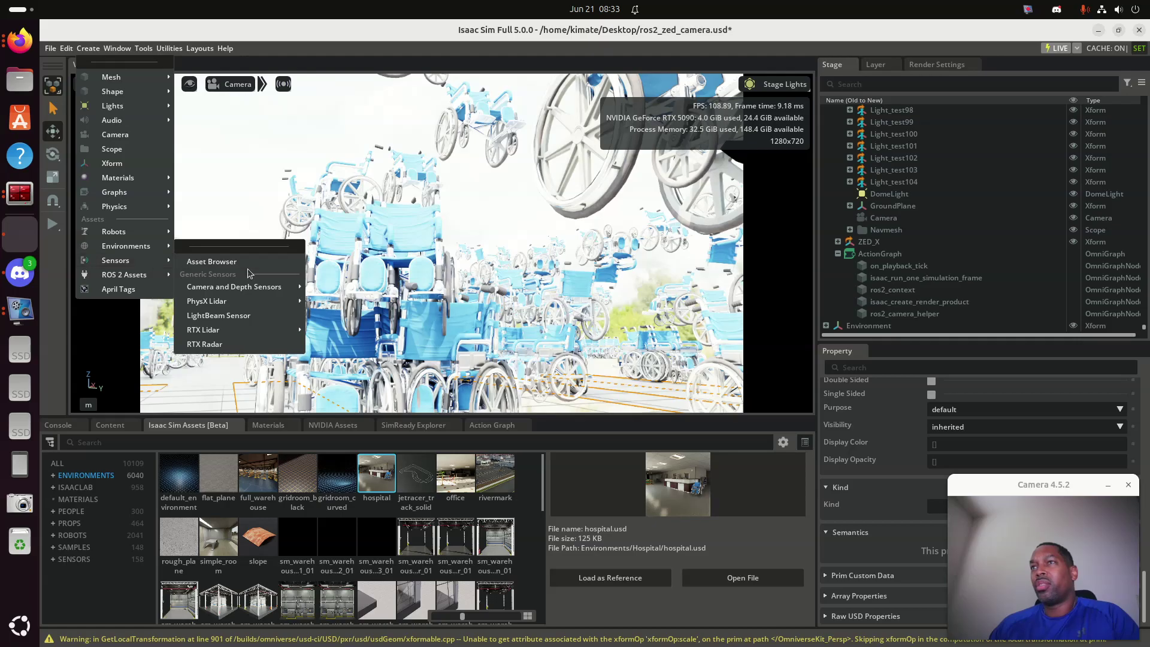
{"action": "mouse_move", "coordinate": [252, 285]}
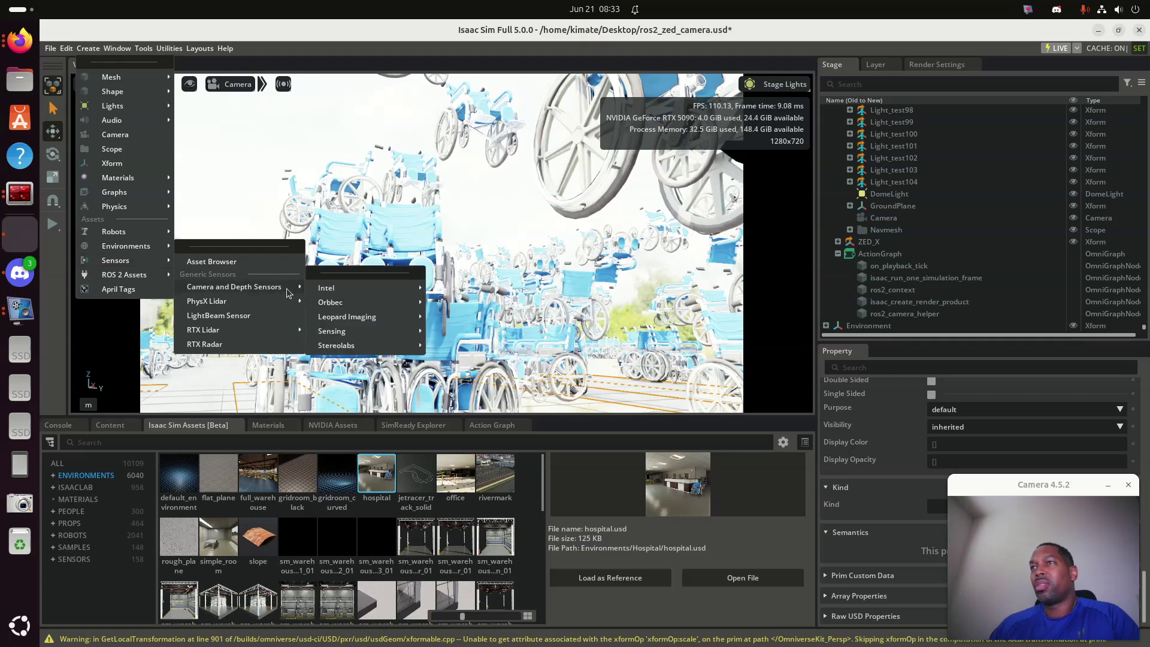
{"action": "mouse_move", "coordinate": [368, 349]}
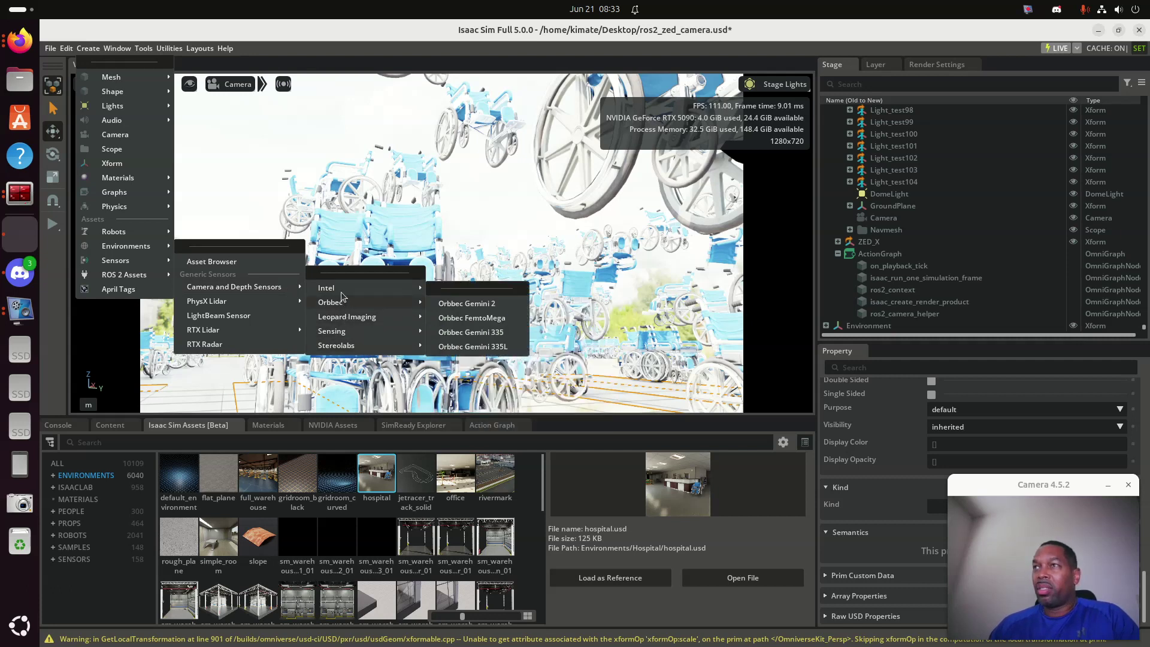
{"action": "mouse_move", "coordinate": [389, 289]}
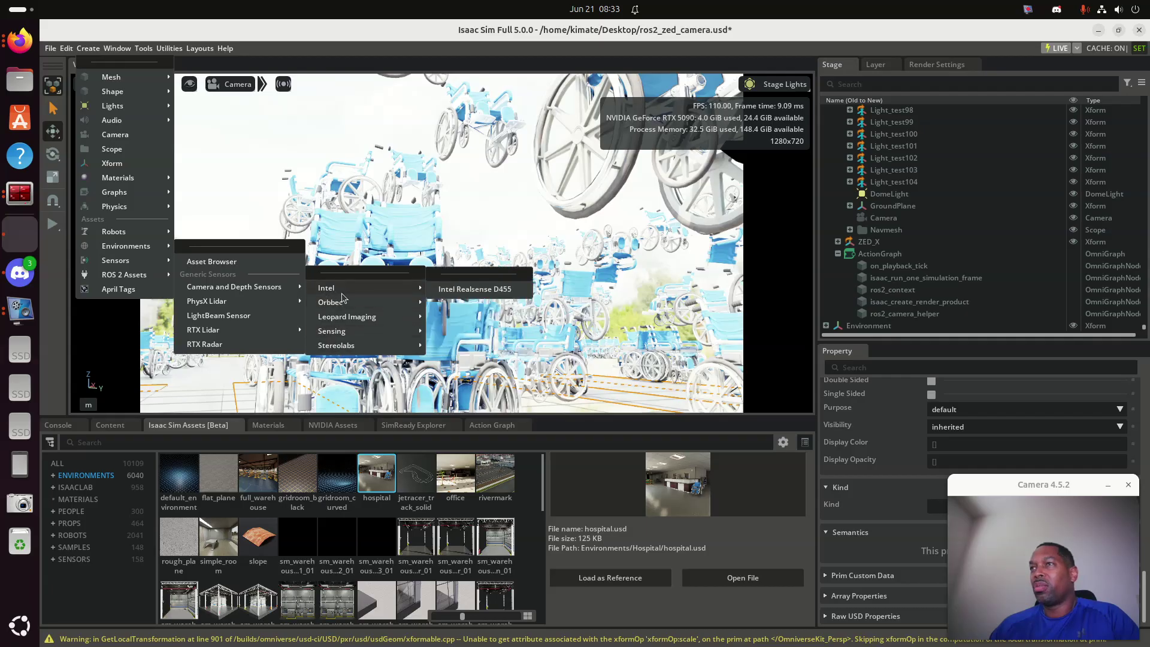
{"action": "mouse_move", "coordinate": [346, 291]}
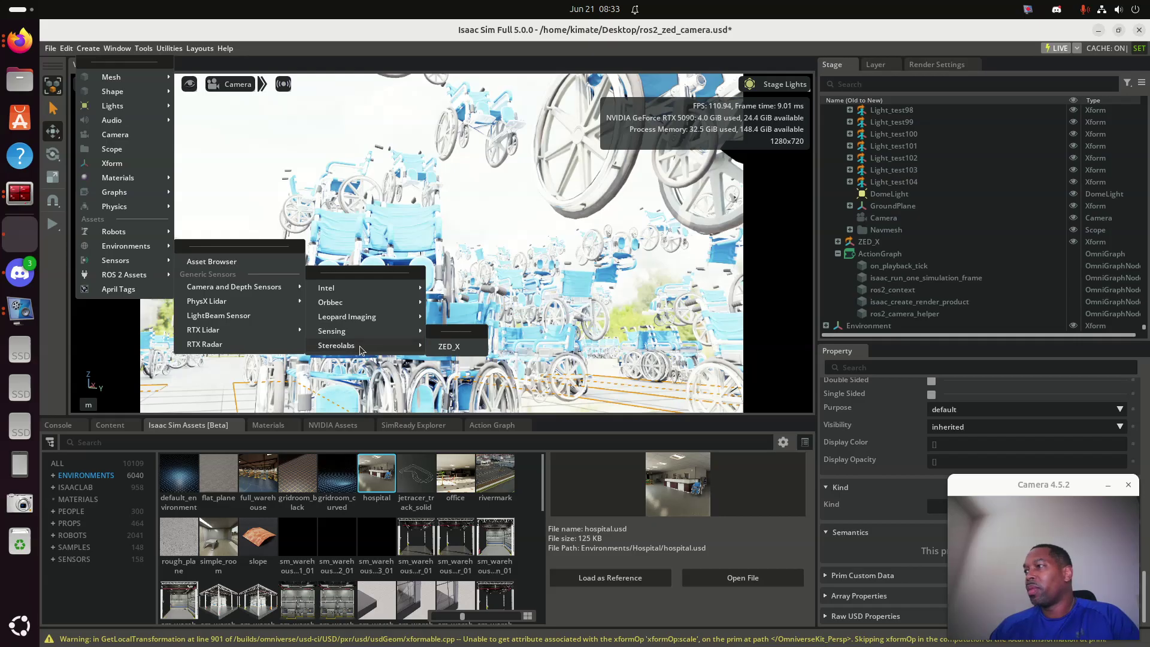
{"action": "mouse_move", "coordinate": [404, 337]}
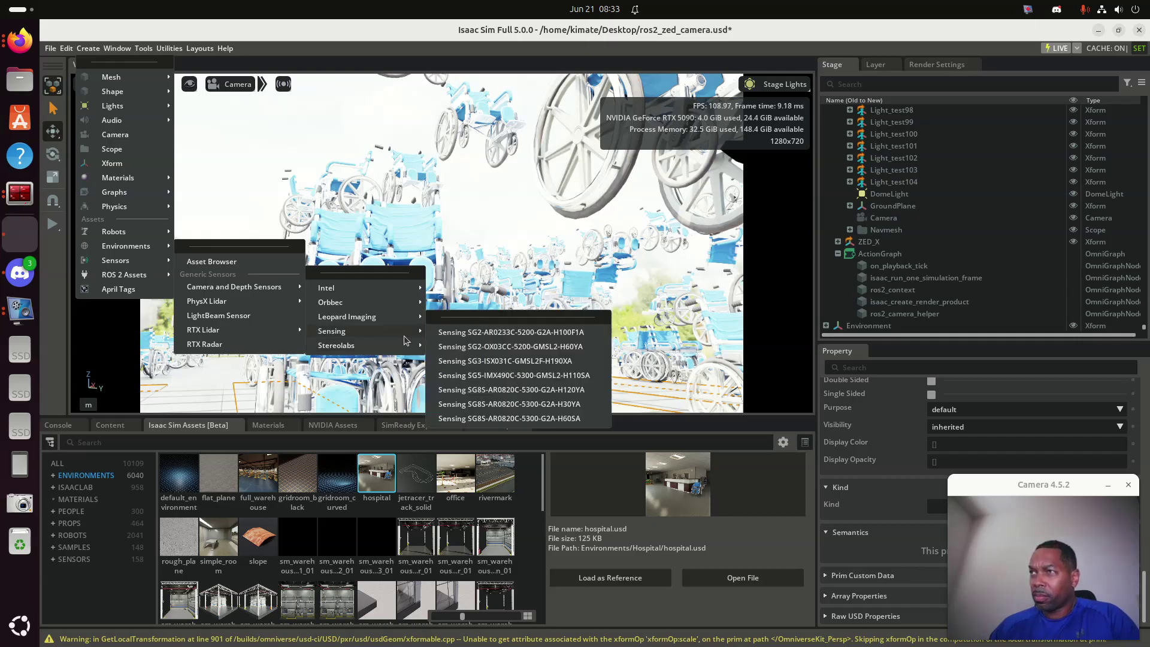
{"action": "left_click", "coordinate": [555, 259]}
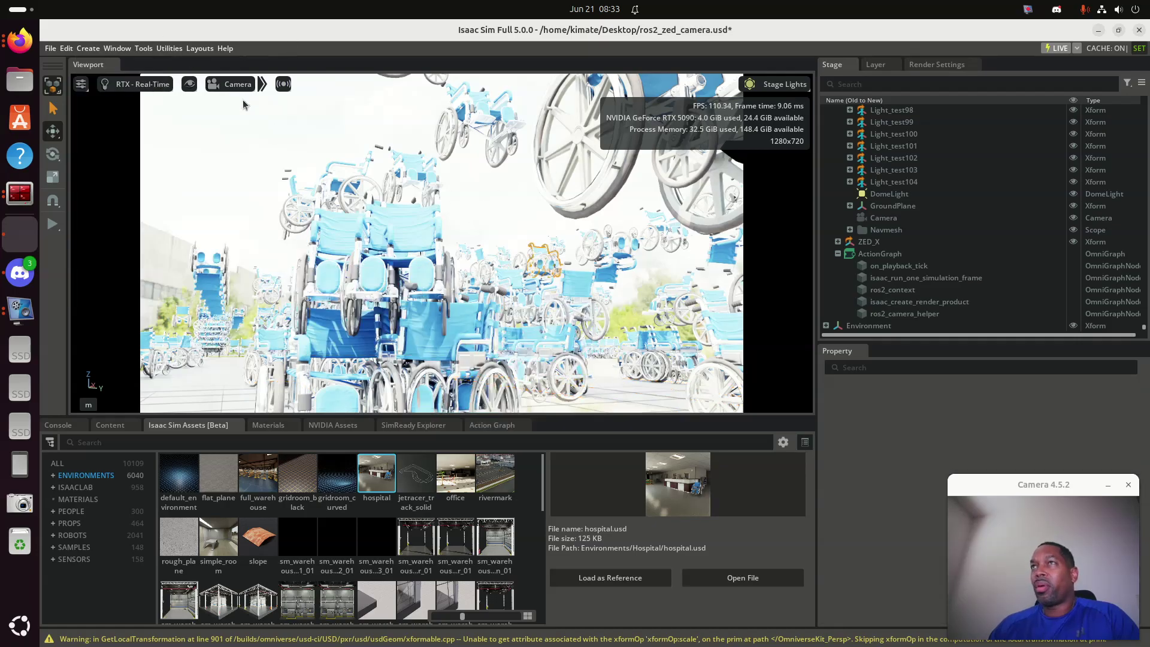
Alternate the viewport between CameraLeft and CameraRight several times, then return it to the main Camera.
{"action": "left_click", "coordinate": [237, 84]}
{"action": "mouse_move", "coordinate": [267, 113]}
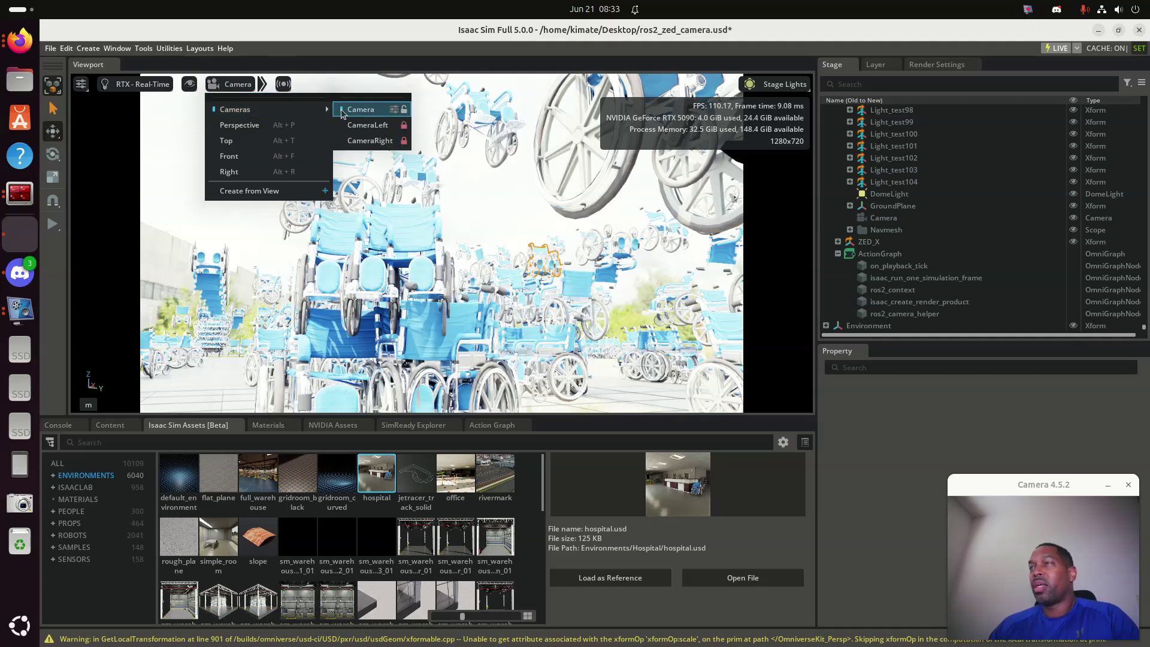
{"action": "left_click", "coordinate": [367, 125]}
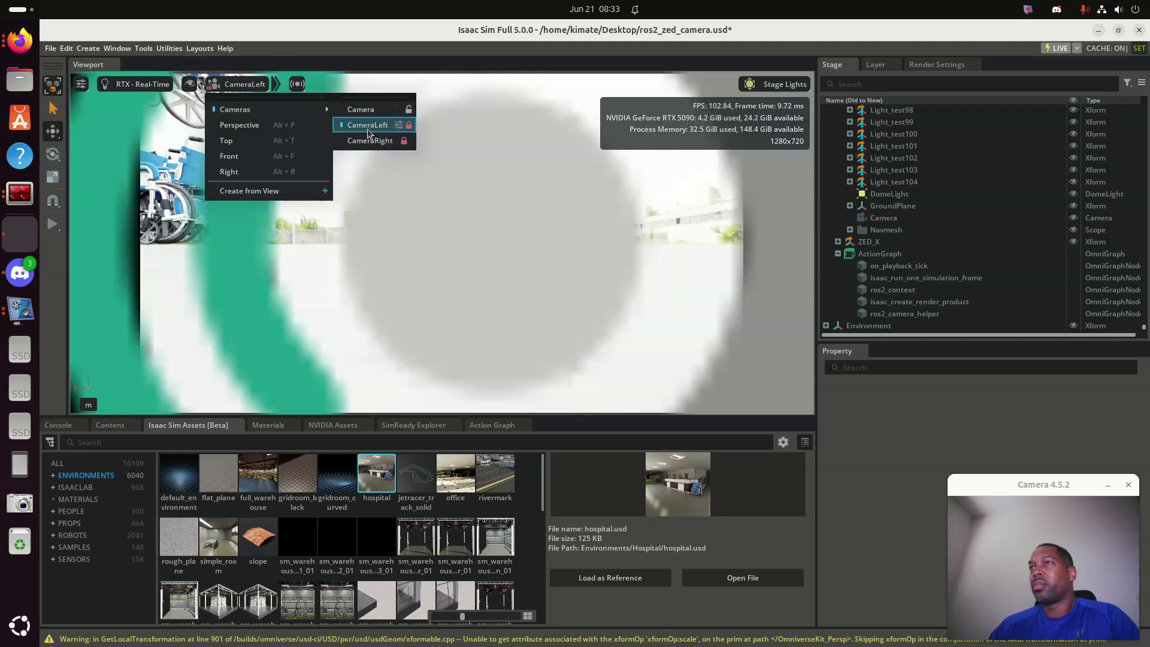
{"action": "left_click", "coordinate": [372, 141]}
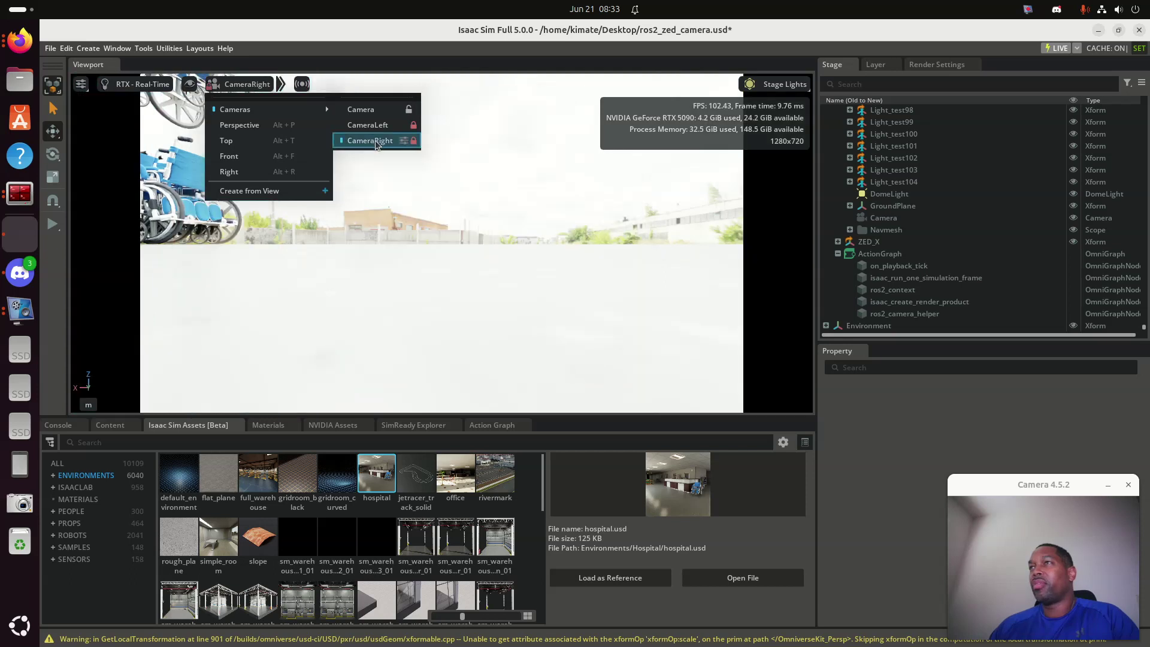
{"action": "left_click", "coordinate": [388, 126]}
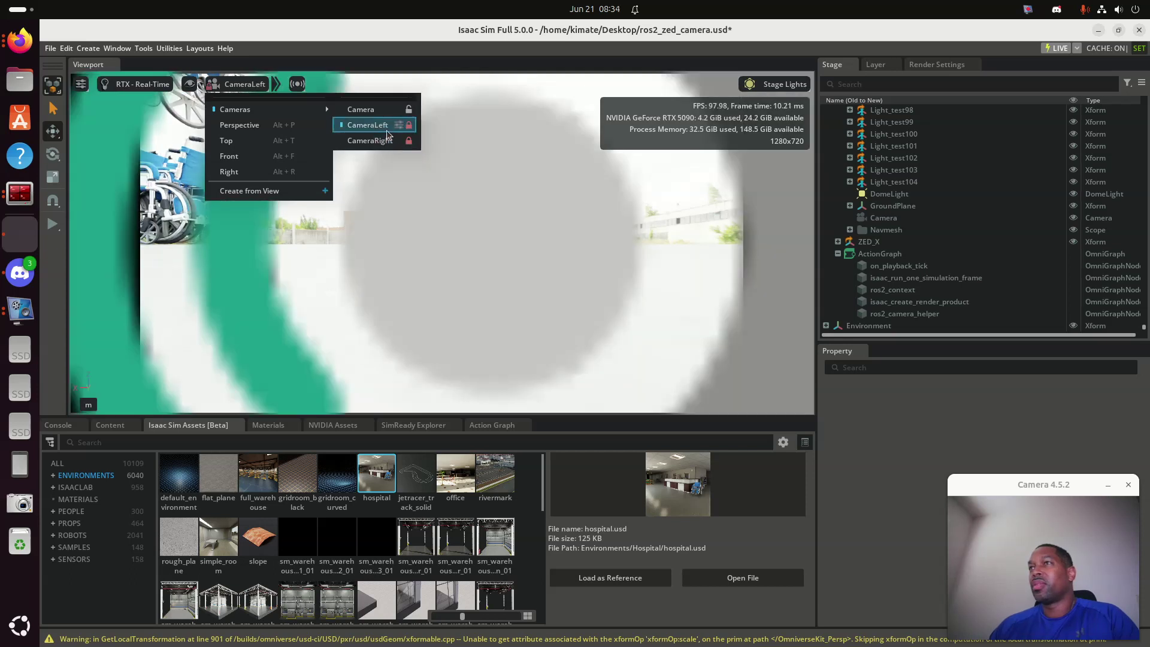
{"action": "left_click", "coordinate": [380, 142]}
{"action": "left_click", "coordinate": [387, 126]}
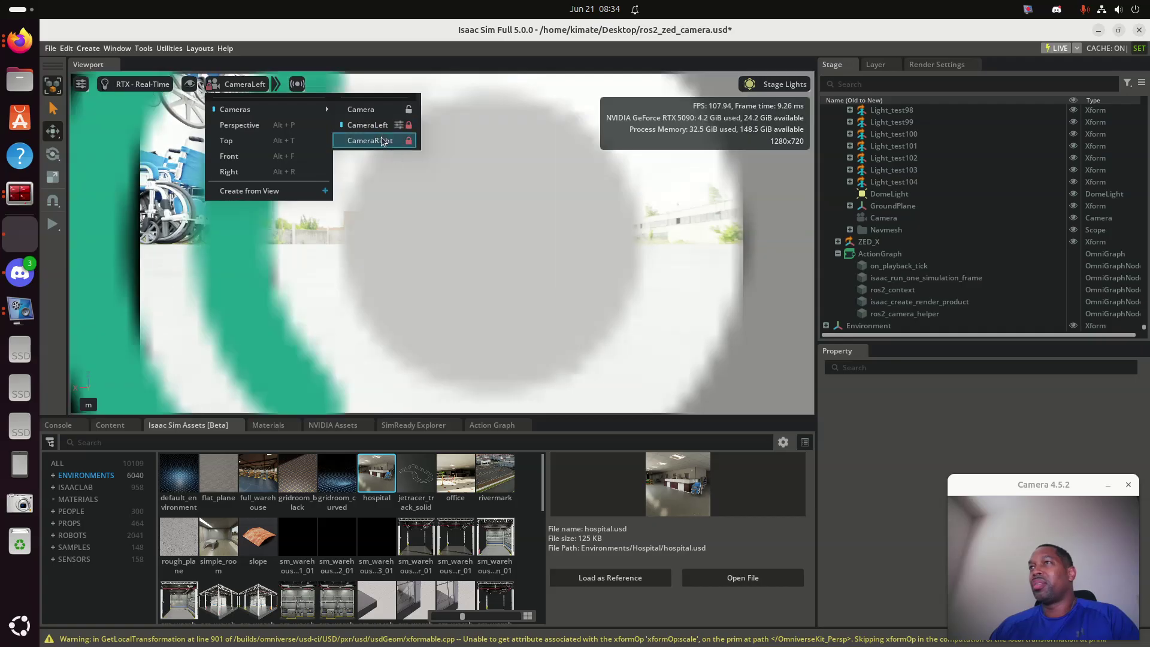
{"action": "left_click", "coordinate": [380, 140]}
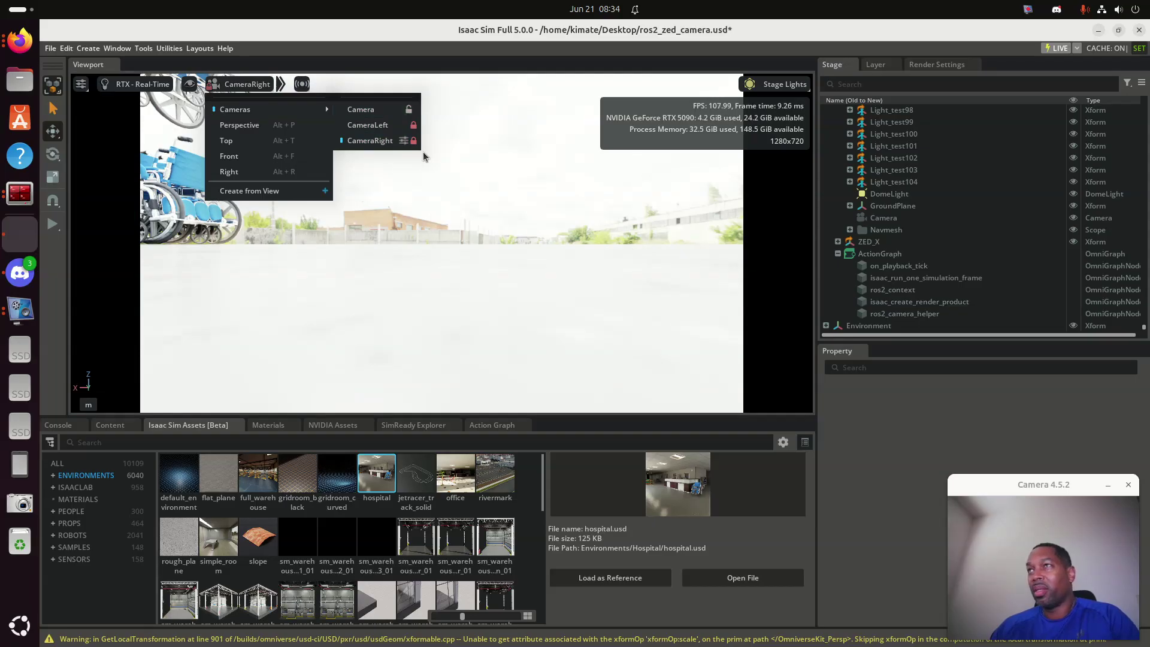
{"action": "left_click", "coordinate": [375, 109]}
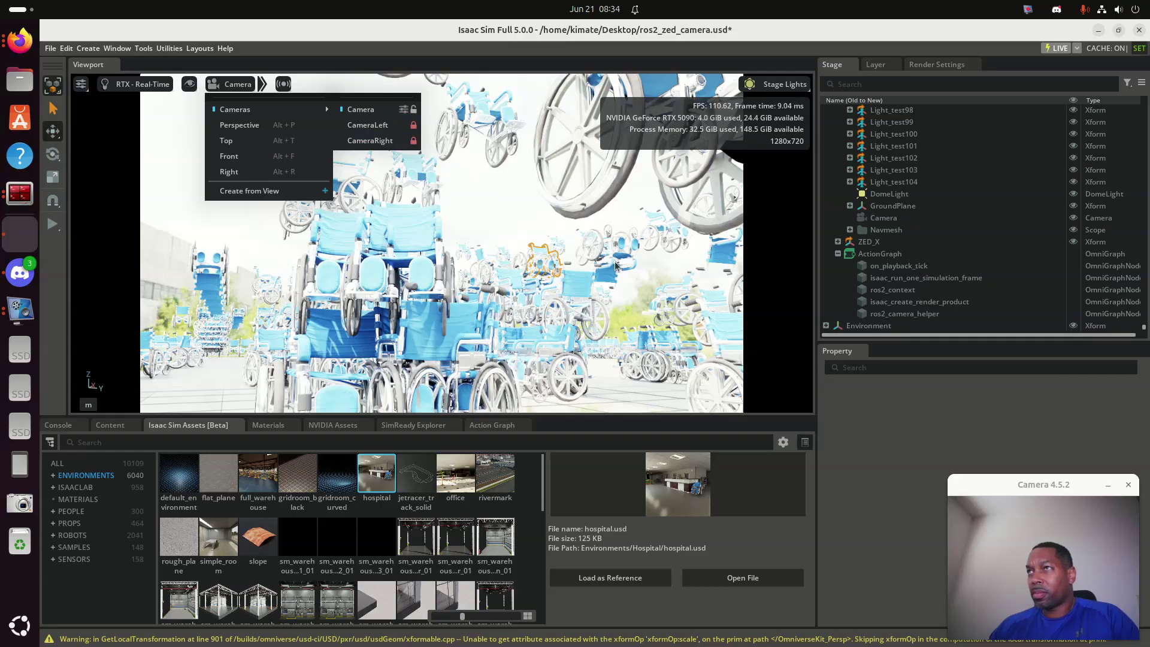
Expand ZED_X to reveal CameraLeft, CameraRight and Imu_Sensor, start the simulation, and bring up the terminal.
{"action": "left_click", "coordinate": [838, 242]}
{"action": "left_click", "coordinate": [838, 242]}
{"action": "left_click", "coordinate": [850, 254]}
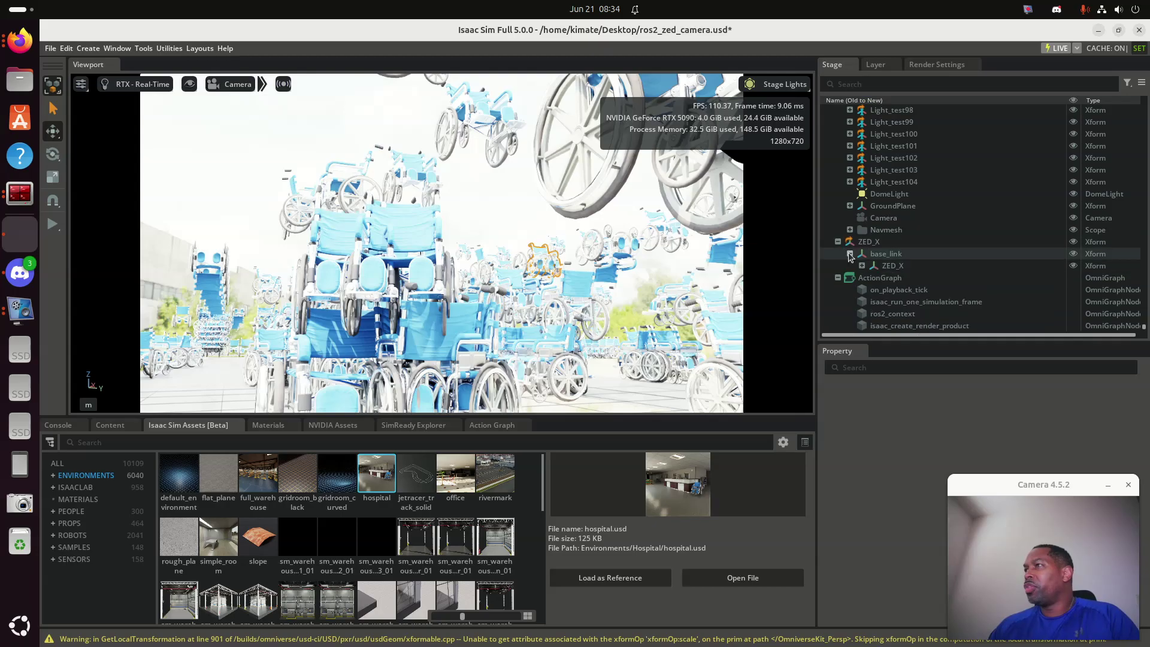
{"action": "left_click", "coordinate": [861, 265]}
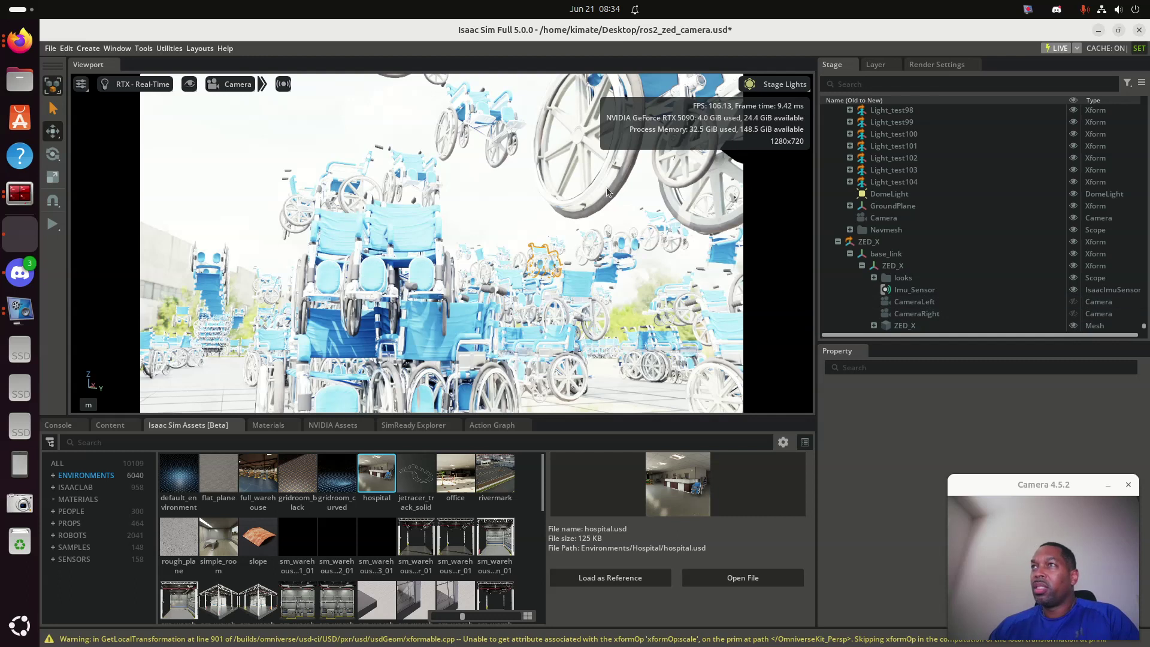
{"action": "left_click", "coordinate": [52, 226]}
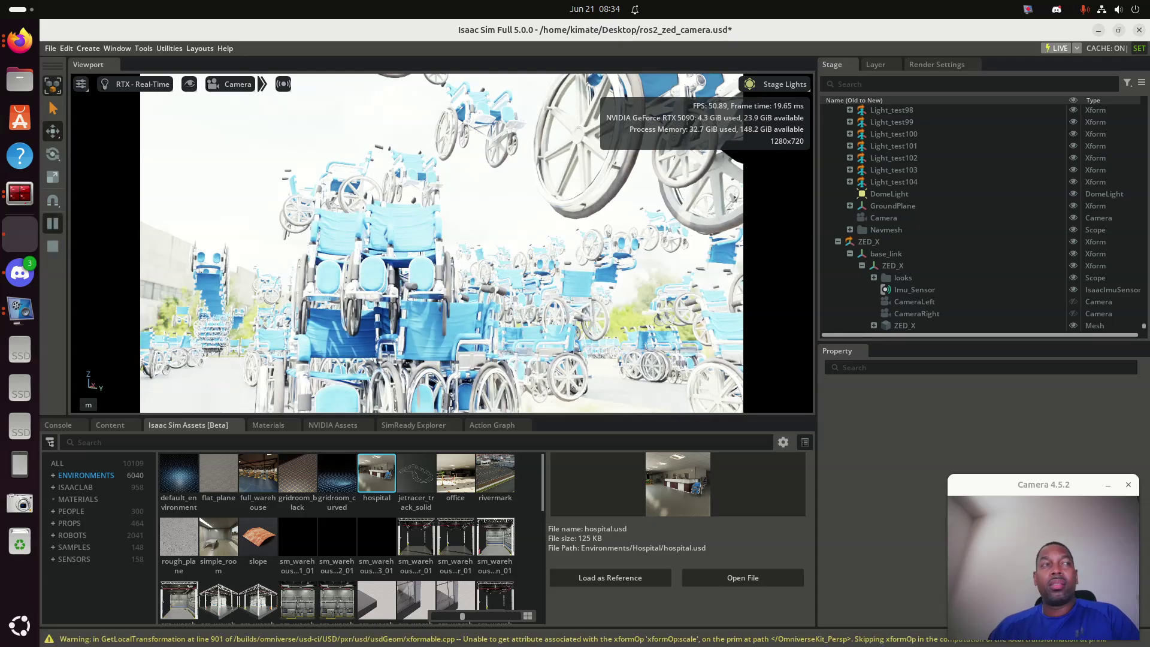
{"action": "left_click", "coordinate": [20, 193]}
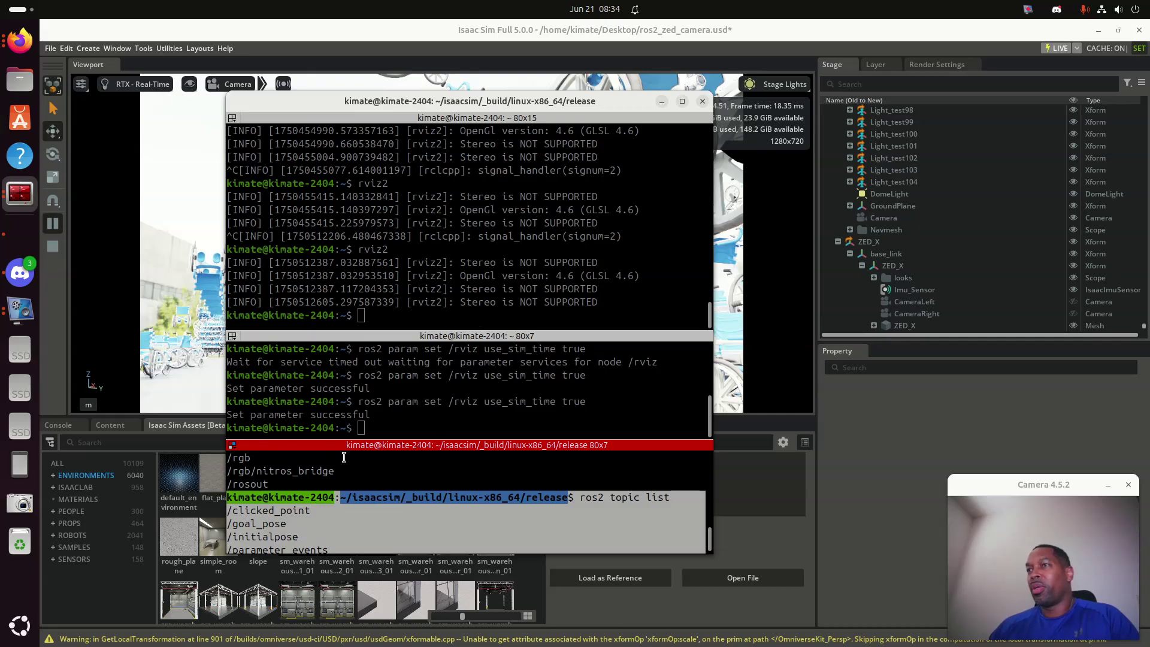
{"action": "left_click", "coordinate": [352, 525]}
{"action": "scroll", "coordinate": [389, 518], "scroll_direction": "down", "scroll_amount": 3}
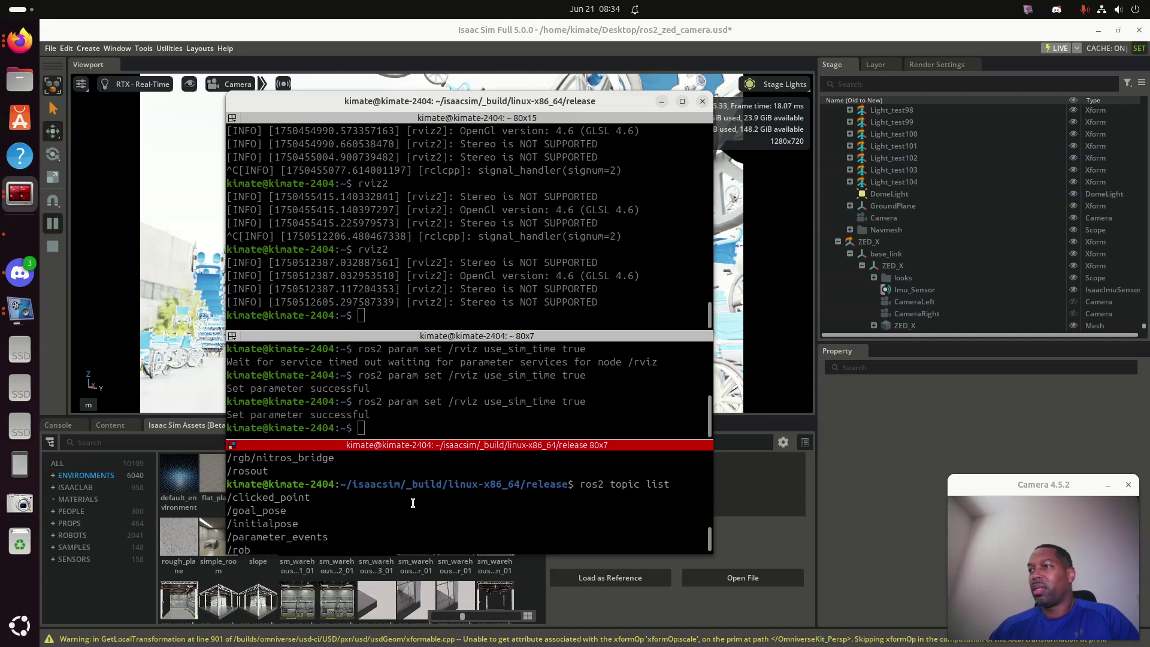
{"action": "scroll", "coordinate": [528, 499], "scroll_direction": "up", "scroll_amount": 1}
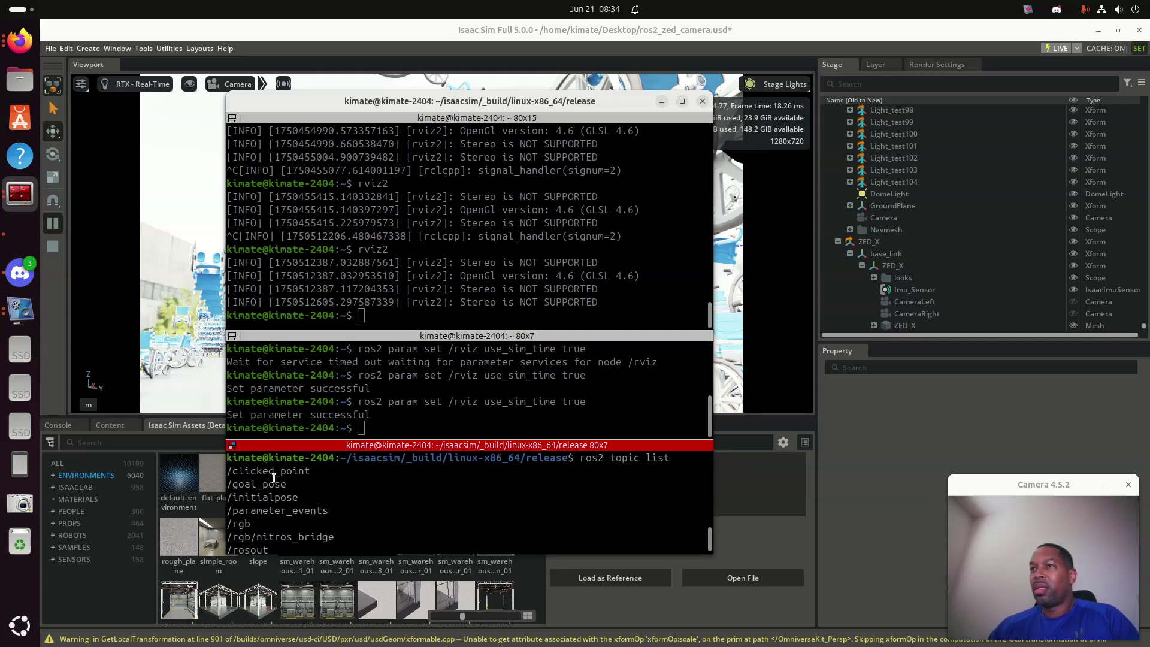
{"action": "double_click", "coordinate": [243, 524]}
{"action": "scroll", "coordinate": [285, 500], "scroll_direction": "up", "scroll_amount": 1}
{"action": "scroll", "coordinate": [272, 501], "scroll_direction": "down", "scroll_amount": 2}
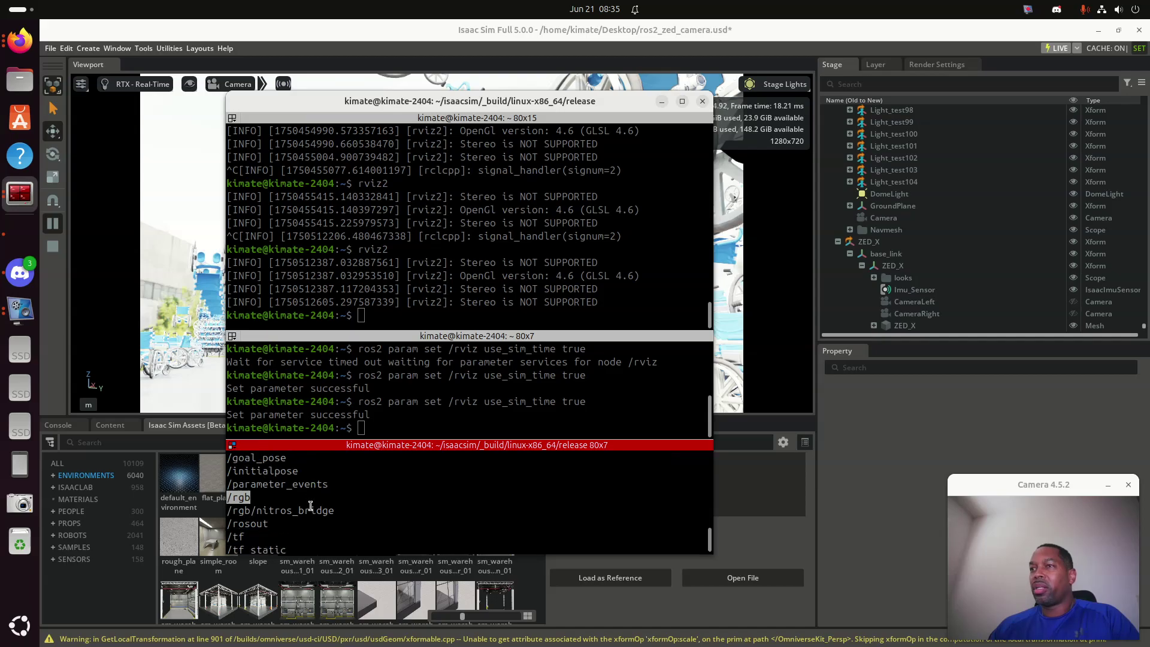
{"action": "left_click_drag", "start_coordinate": [259, 500], "coordinate": [276, 521]}
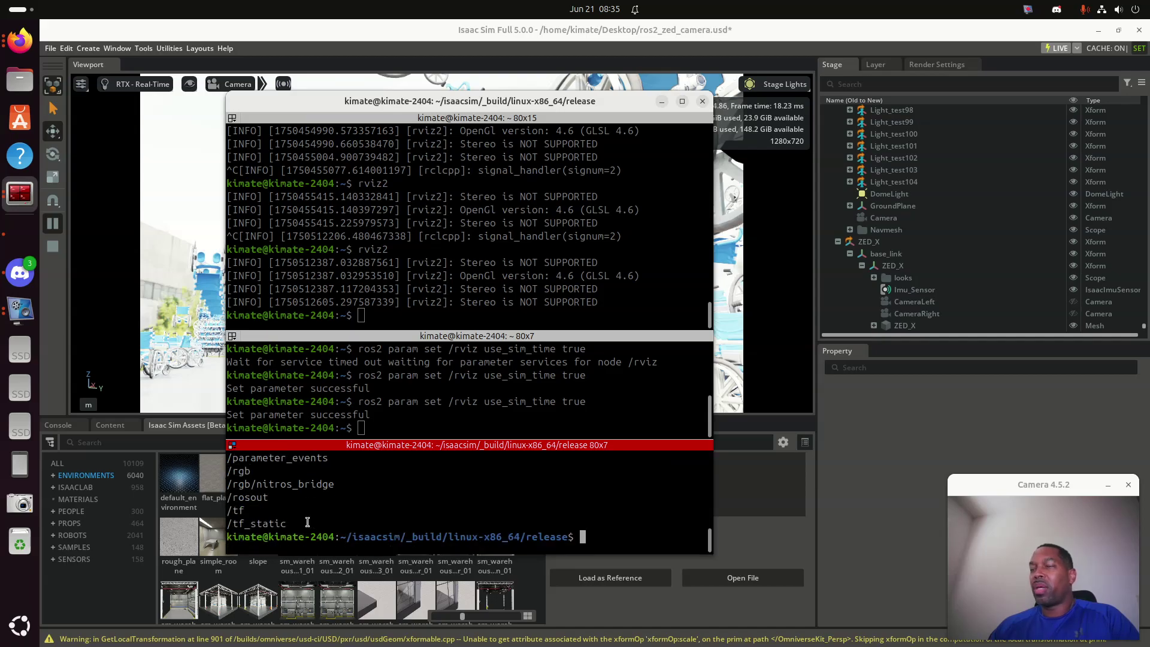
{"action": "triple_click", "coordinate": [303, 523]}
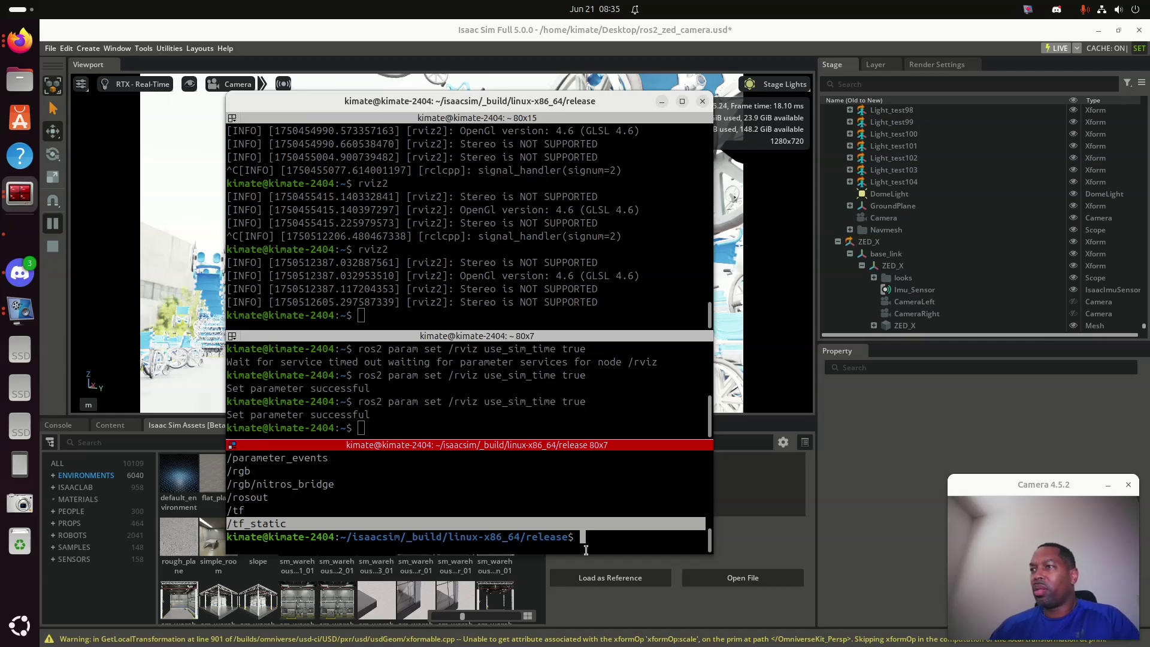
Run 'ros2 topic echo /tf', which reports /tf is not published yet.
{"action": "left_click", "coordinate": [513, 527]}
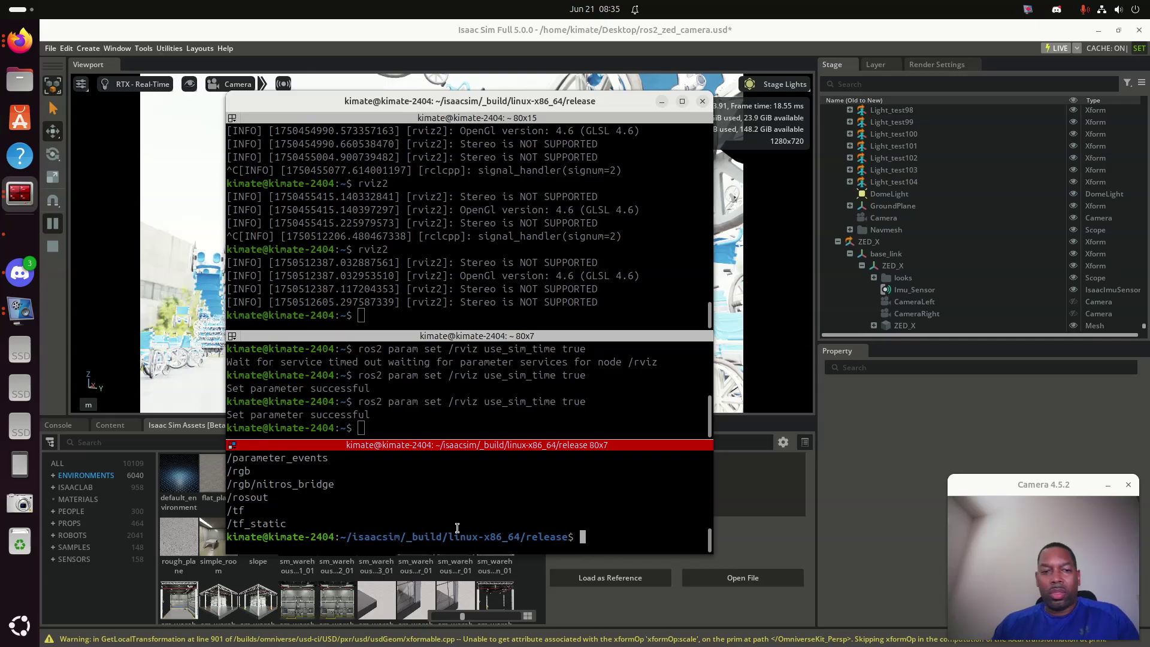
{"action": "type", "text": "ros2 "}
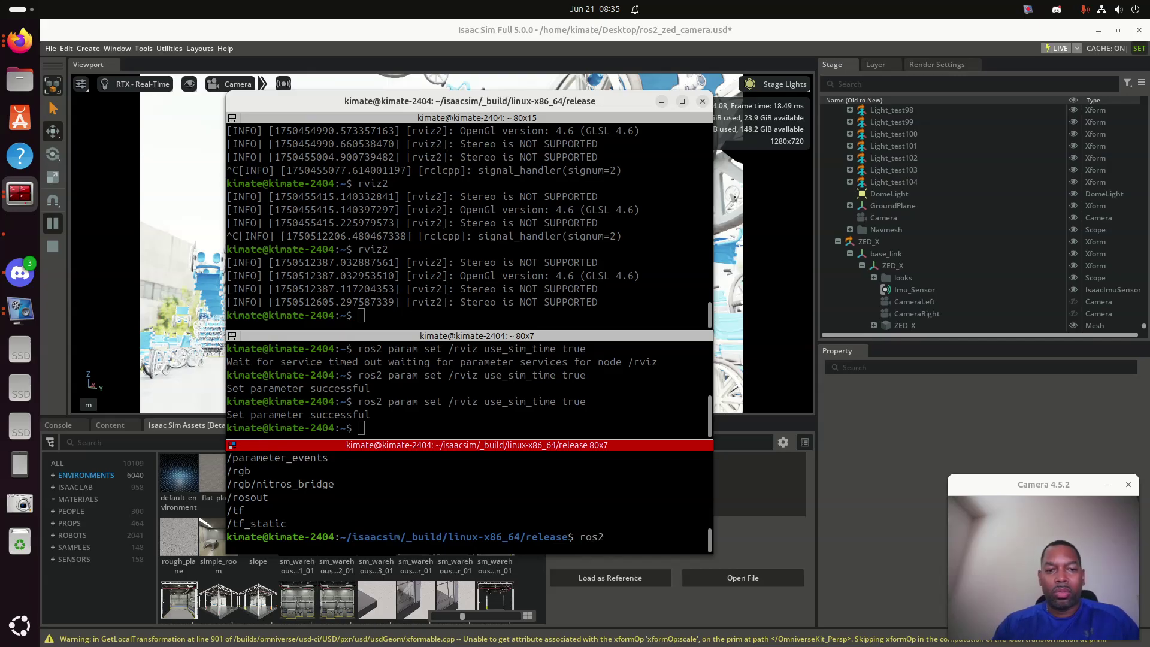
{"action": "type", "text": "topic echo"}
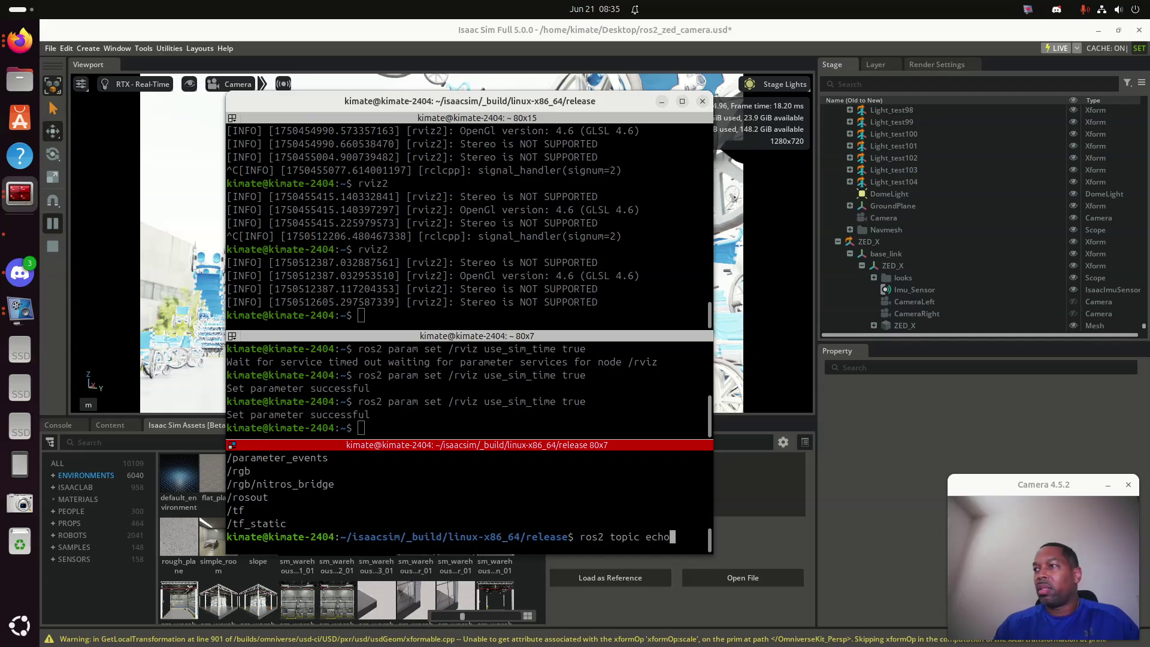
{"action": "type", "text": " /"}
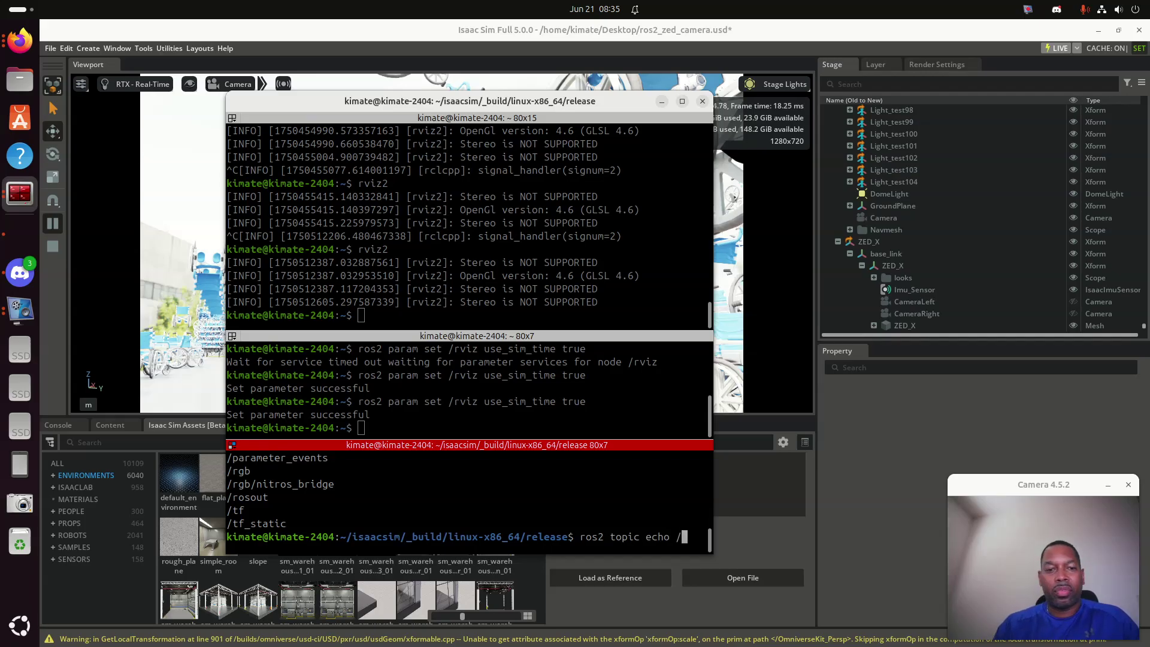
{"action": "type", "text": "tf"}
{"action": "key", "text": "Return"}
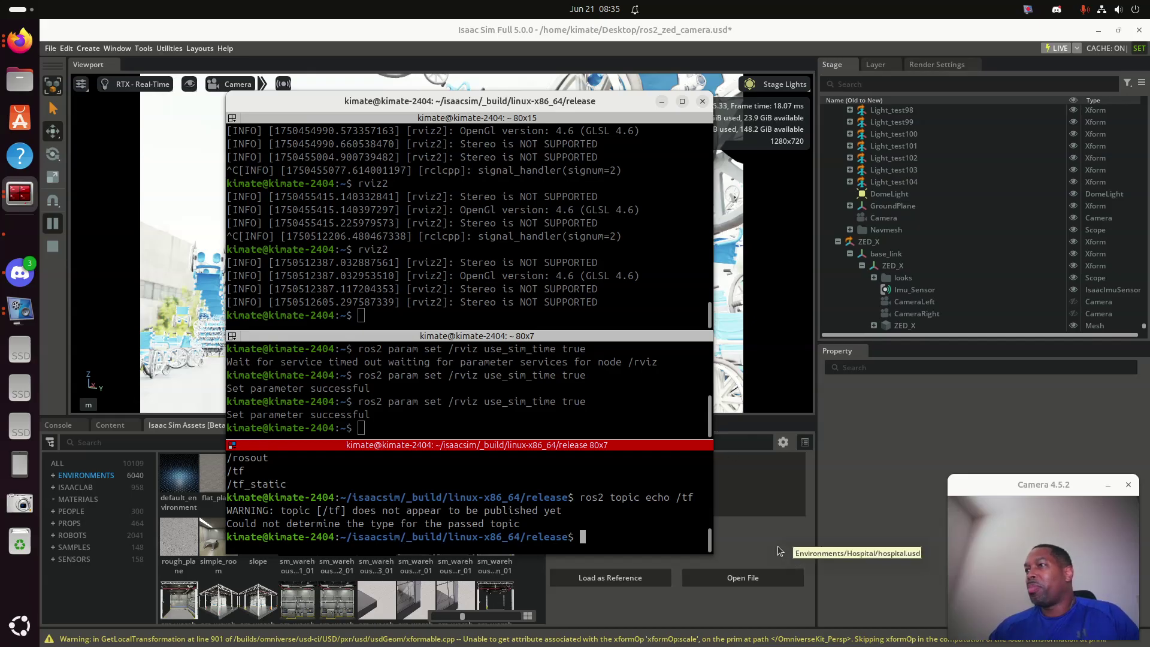
{"action": "scroll", "coordinate": [948, 283], "scroll_direction": "down", "scroll_amount": 3}
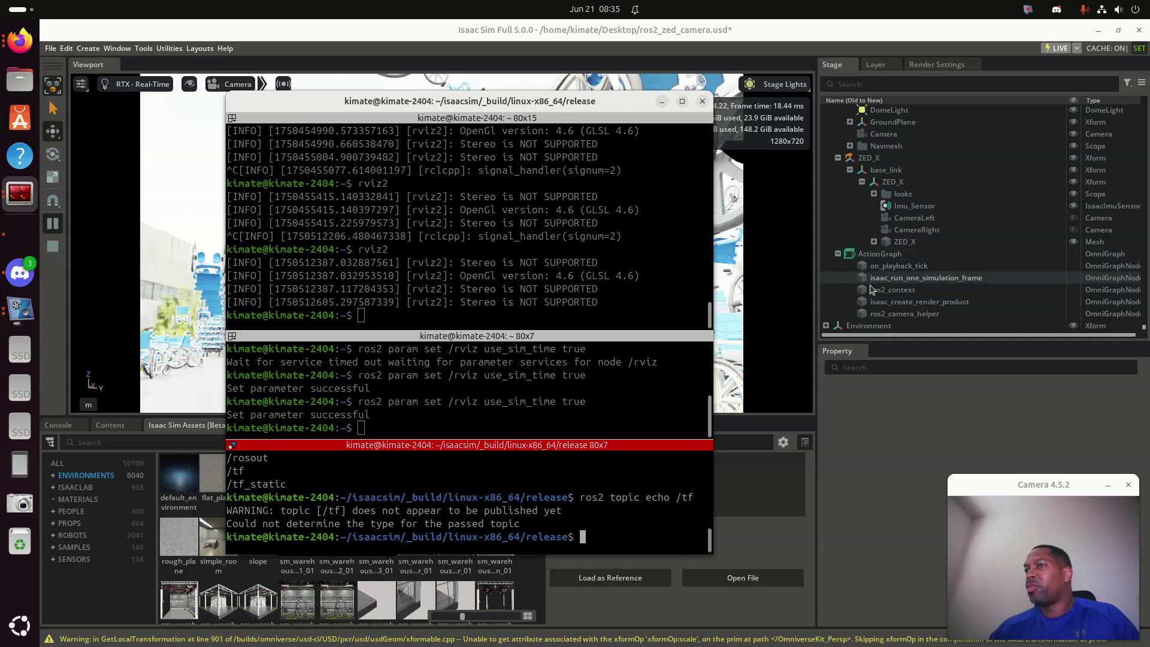
Open ActionGraph in a taller Action Graph editor and fit On Playback Tick through ROS2 Camera Helper in view.
{"action": "left_click", "coordinate": [696, 508]}
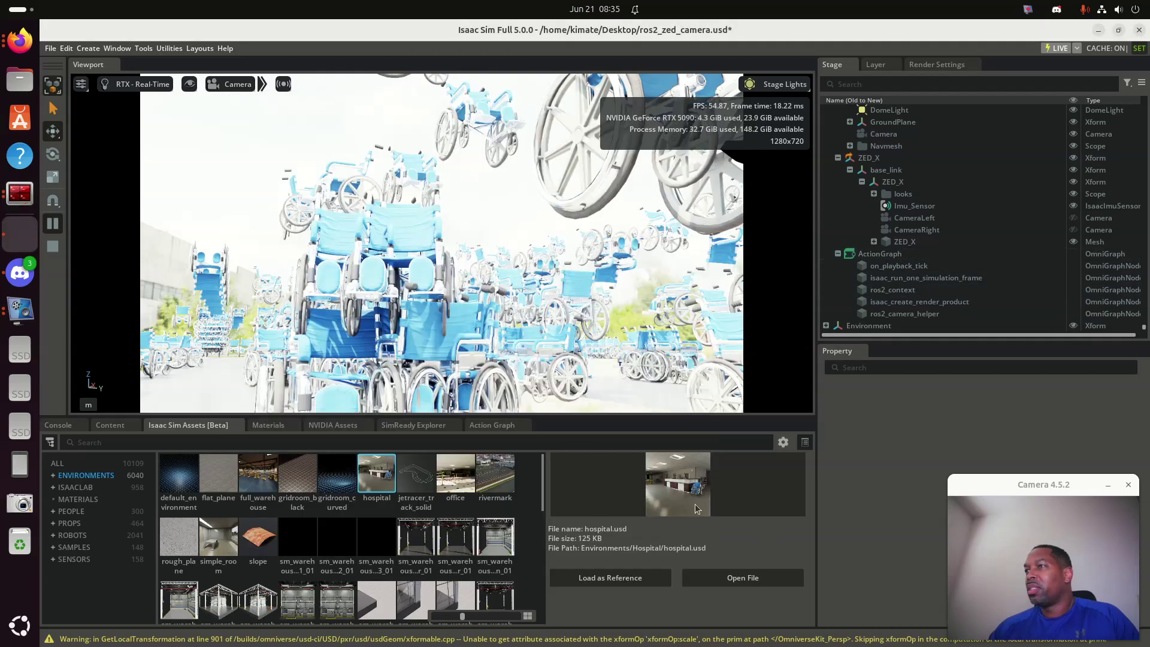
{"action": "left_click", "coordinate": [494, 426]}
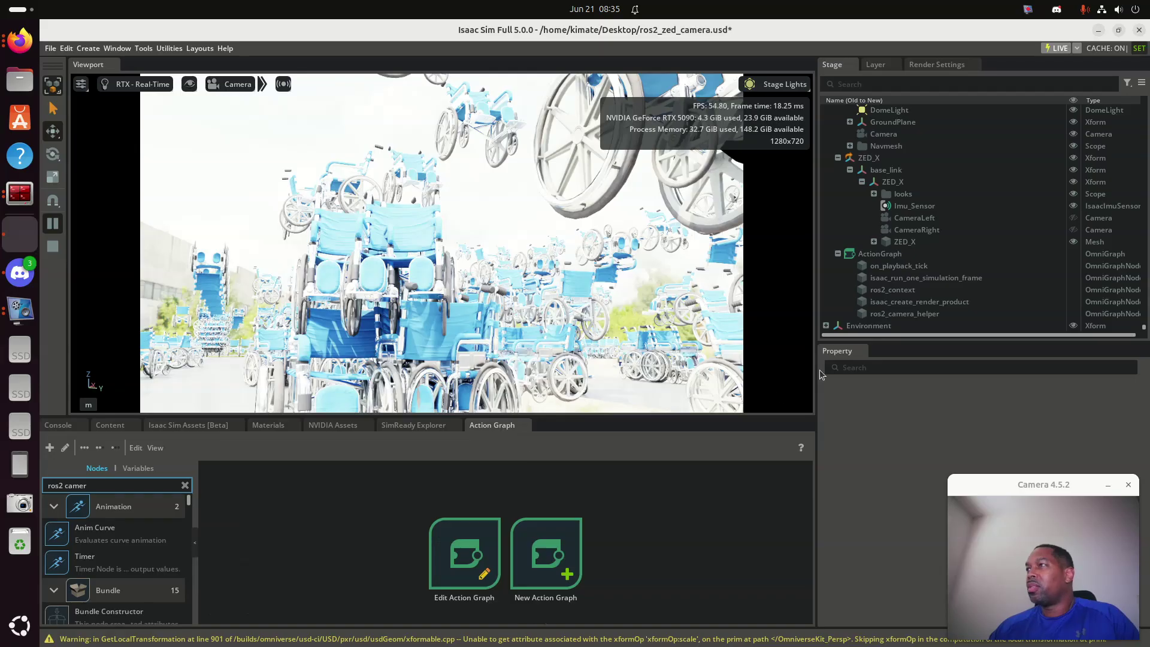
{"action": "double_click", "coordinate": [904, 254]}
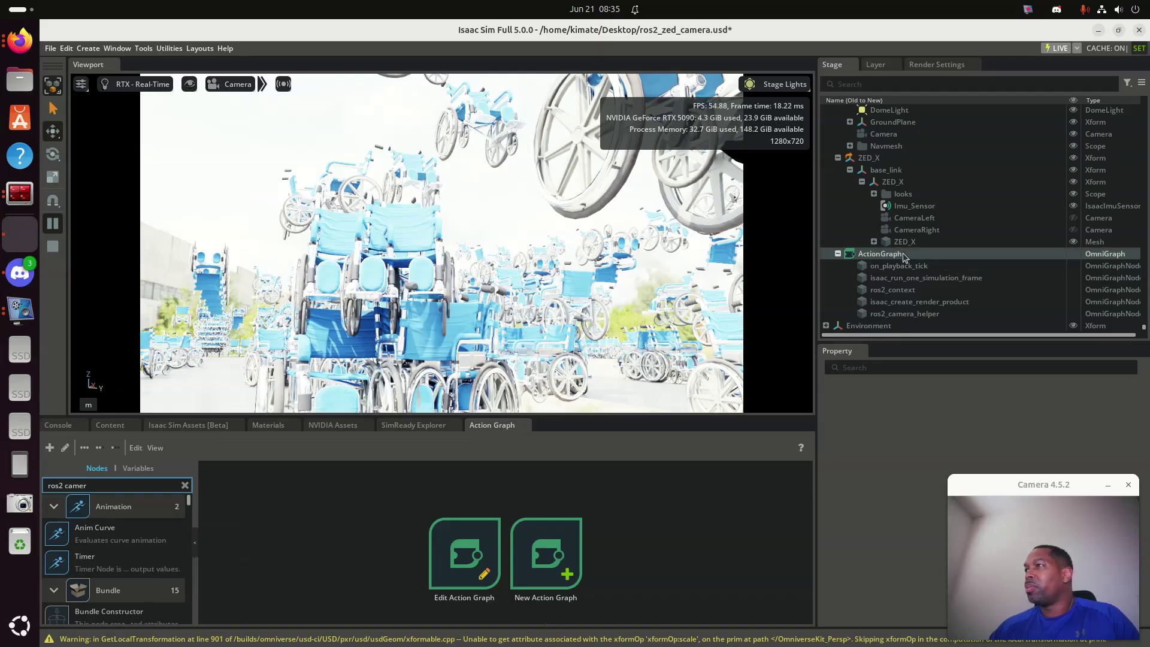
{"action": "right_click", "coordinate": [853, 256]}
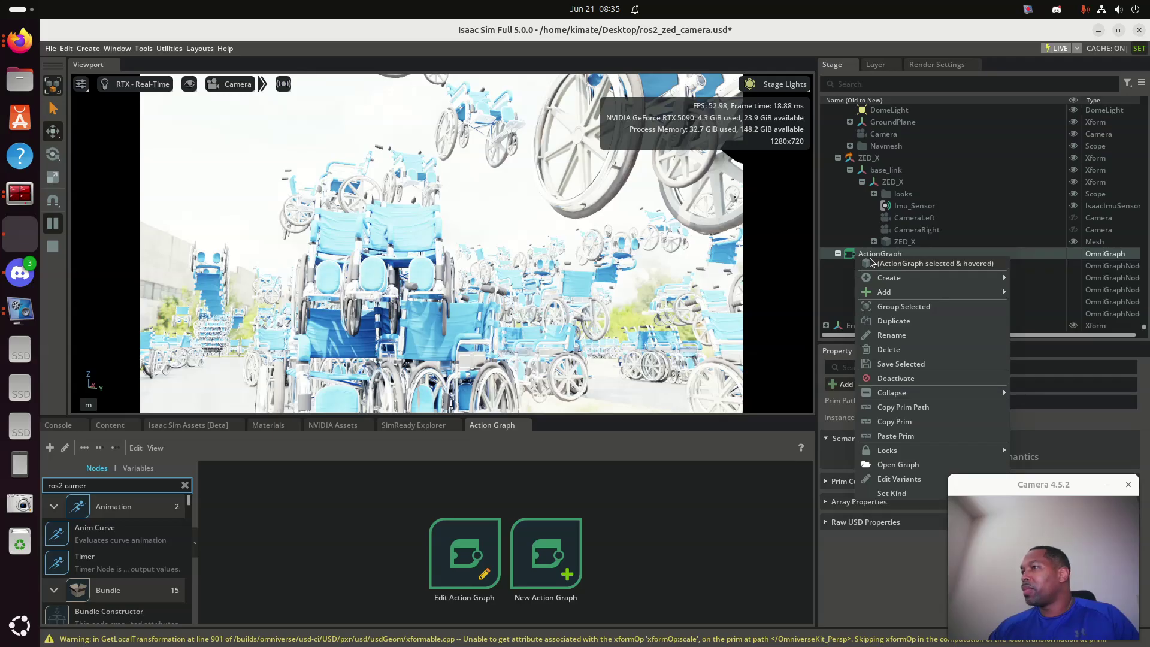
{"action": "left_click", "coordinate": [914, 466]}
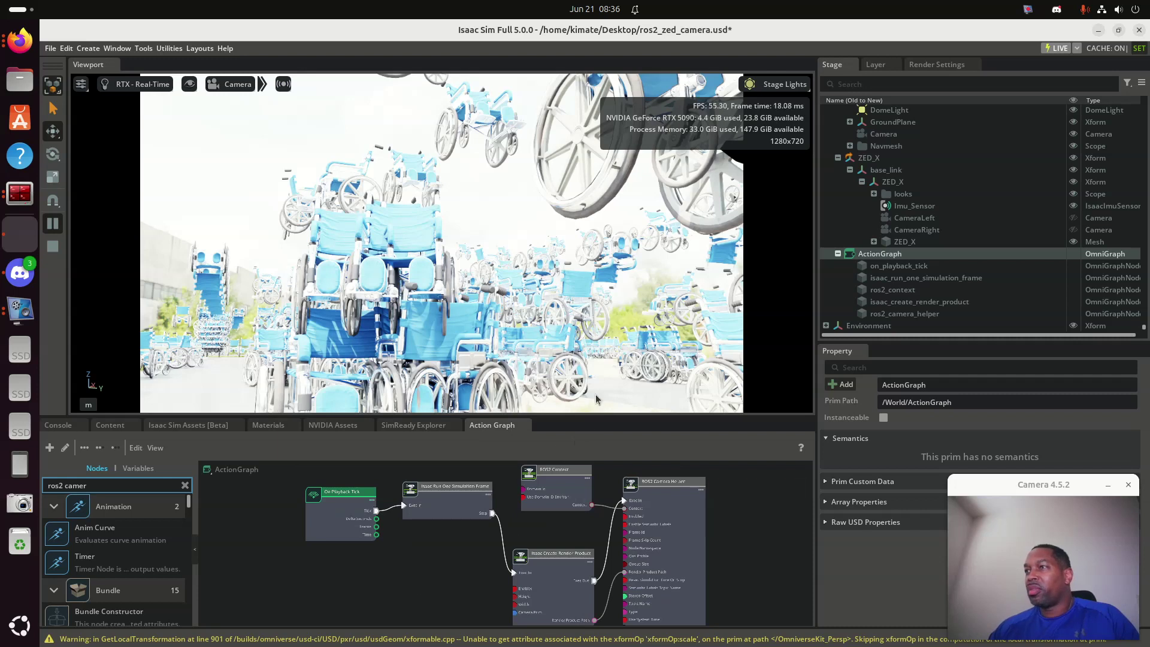
{"action": "left_click_drag", "start_coordinate": [595, 426], "coordinate": [557, 182]}
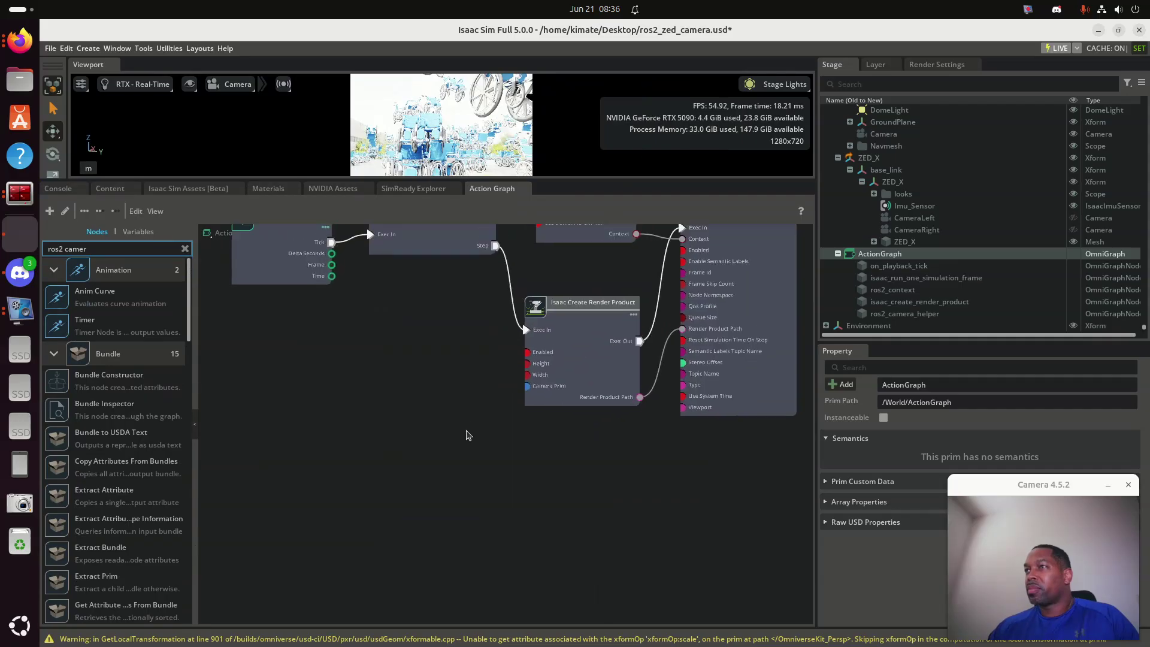
{"action": "key", "text": "f"}
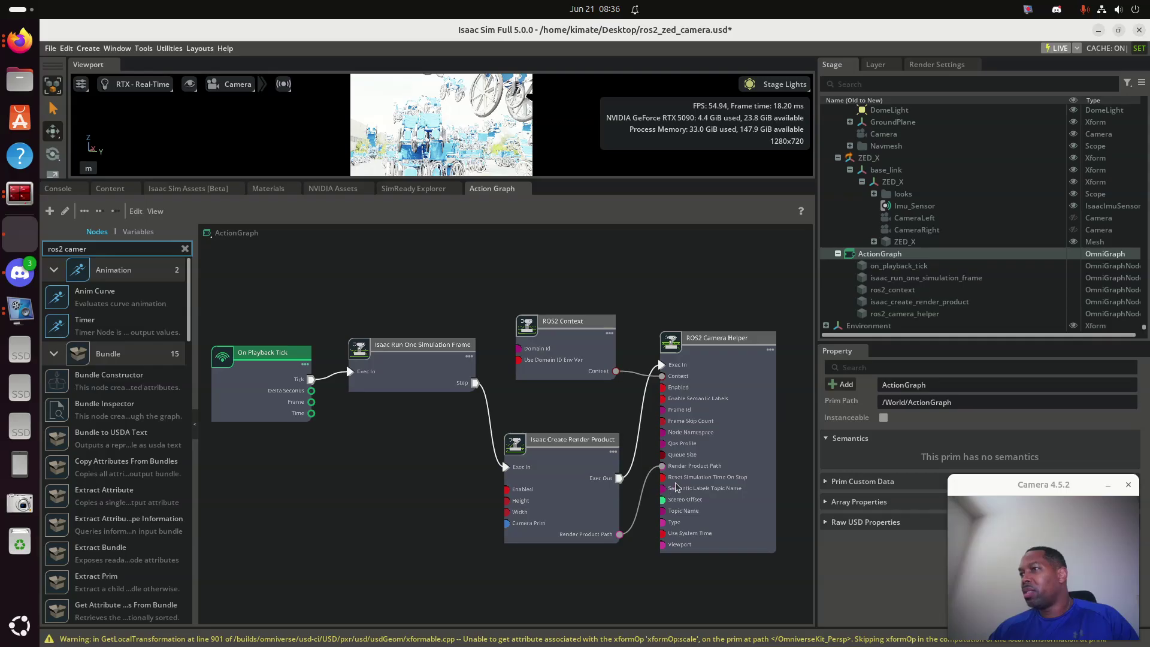
Inspect the ROS2 Camera Helper's rgb topic settings, then the Render Product's /World/ZED_X 1280×720 settings.
{"action": "left_click", "coordinate": [719, 339]}
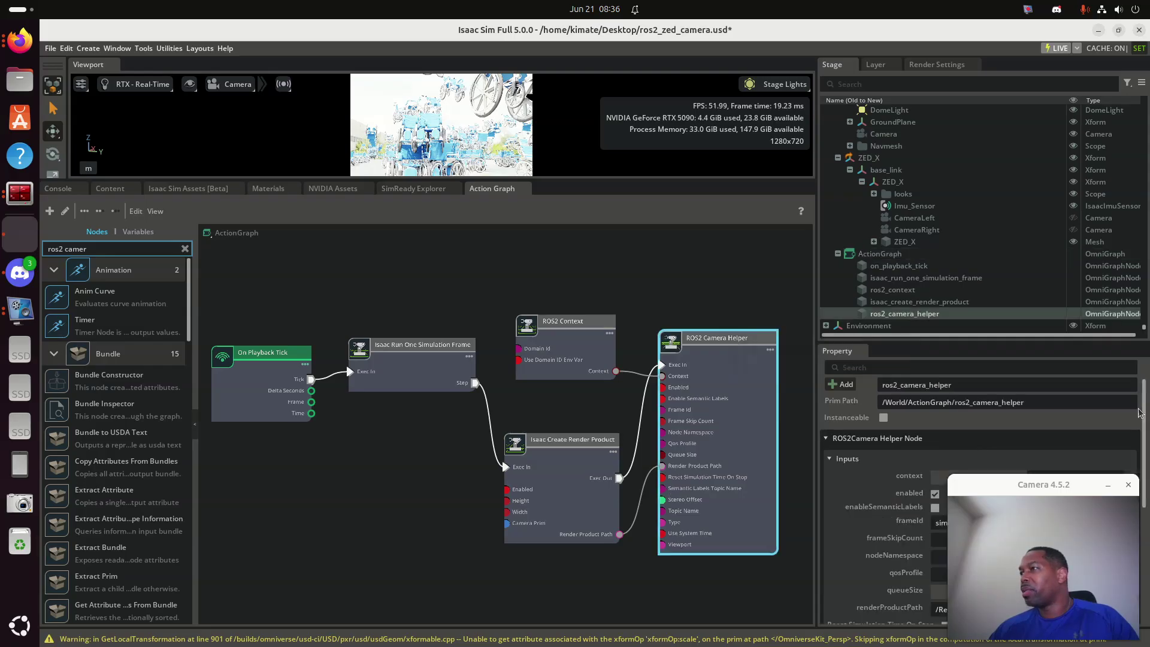
{"action": "scroll", "coordinate": [1006, 445], "scroll_direction": "down", "scroll_amount": 3}
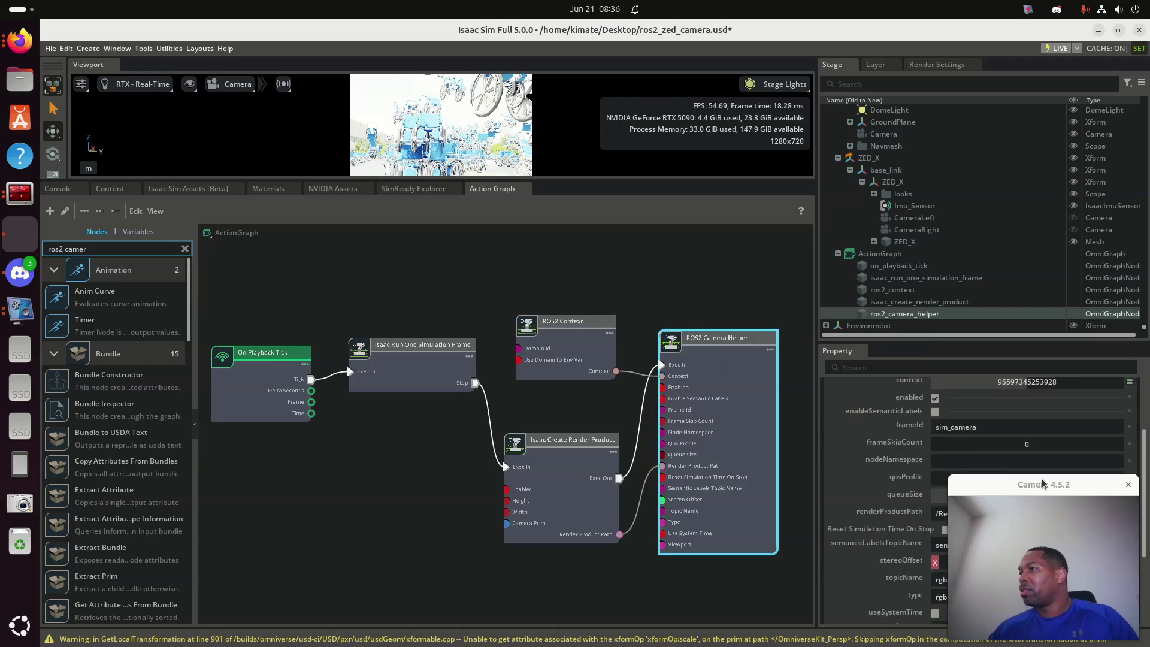
{"action": "left_click_drag", "start_coordinate": [995, 489], "coordinate": [474, 437]}
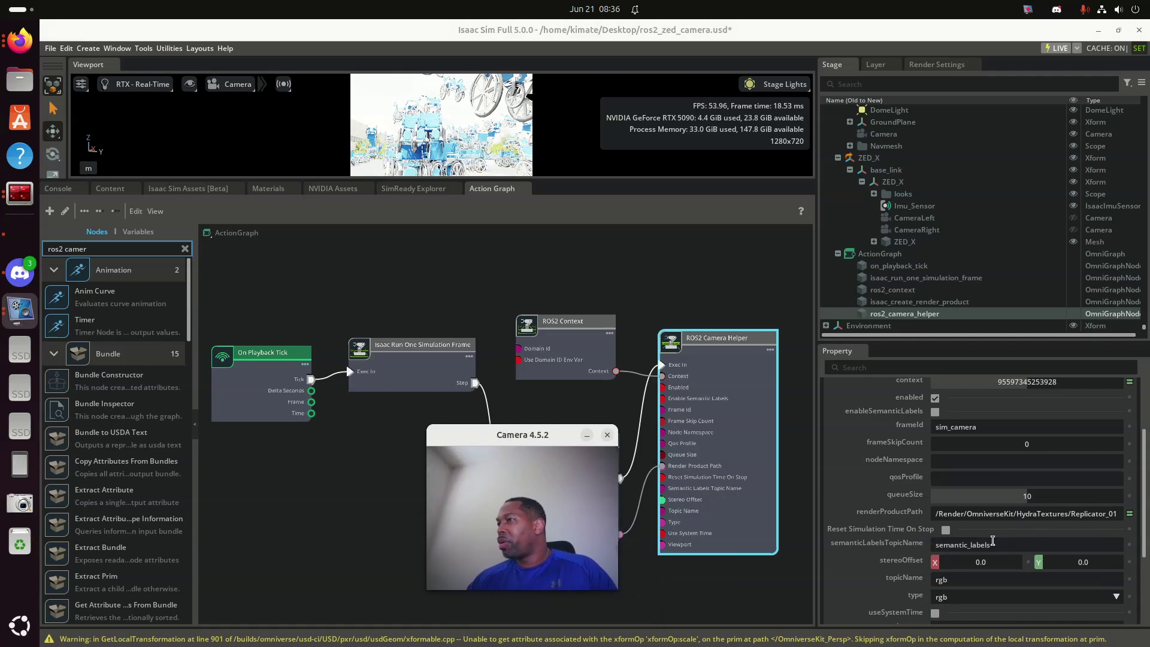
{"action": "scroll", "coordinate": [994, 545], "scroll_direction": "up", "scroll_amount": 3}
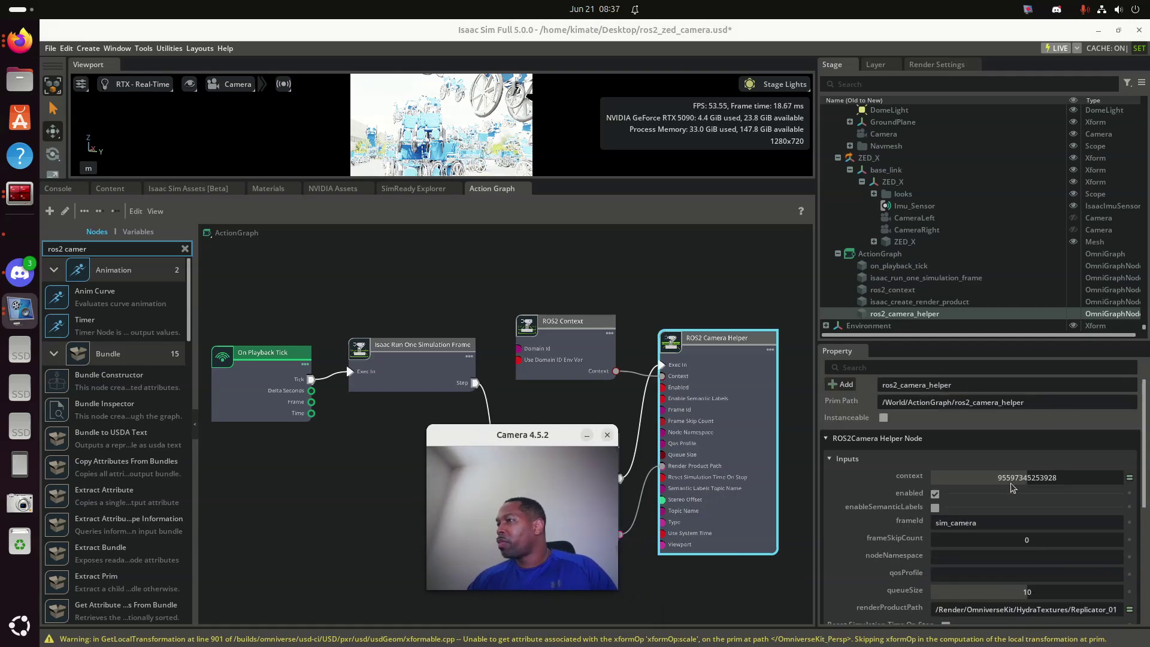
{"action": "scroll", "coordinate": [977, 535], "scroll_direction": "down", "scroll_amount": 2}
{"action": "scroll", "coordinate": [1031, 537], "scroll_direction": "down", "scroll_amount": 3}
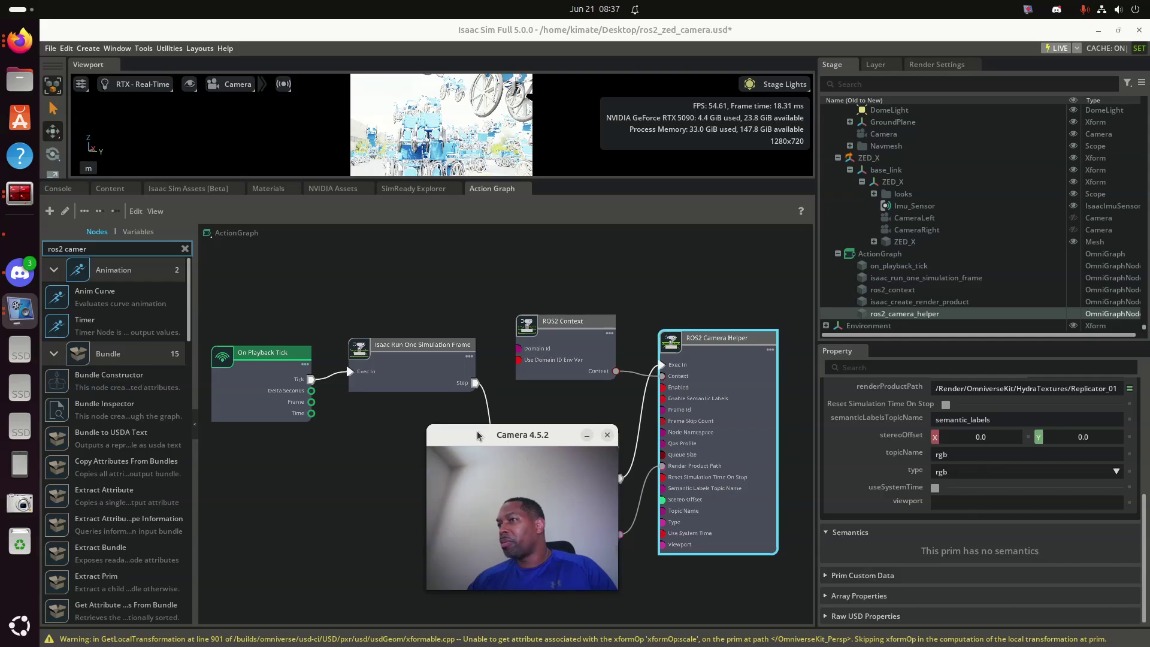
{"action": "left_click_drag", "start_coordinate": [477, 430], "coordinate": [269, 413]}
{"action": "left_click", "coordinate": [590, 446]}
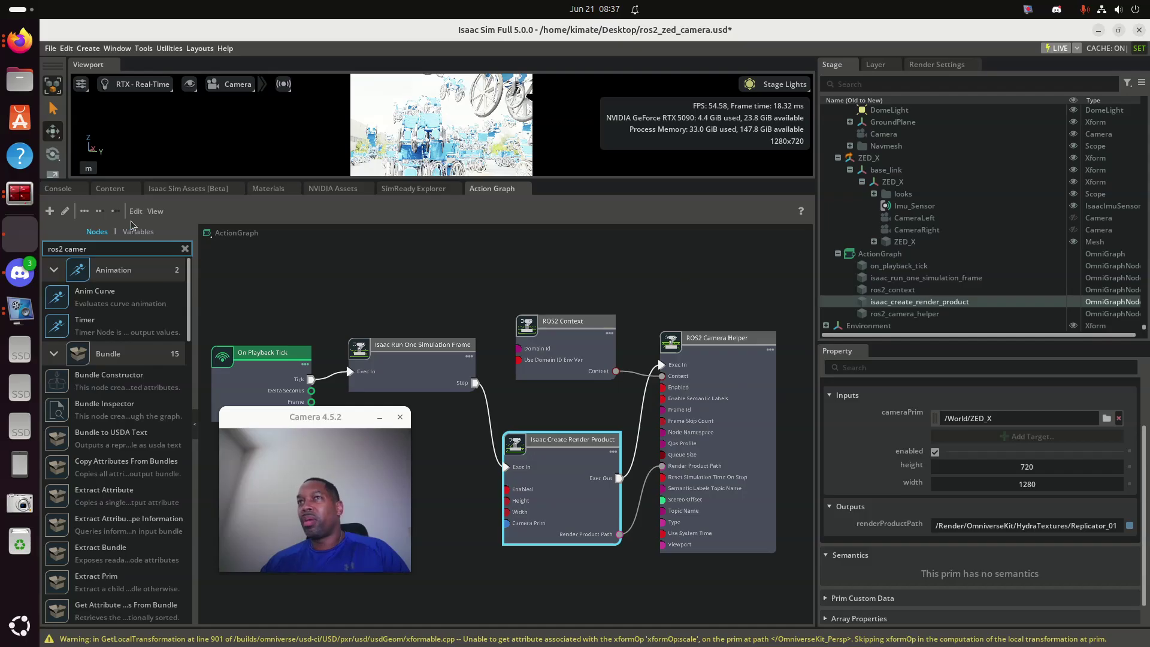
Echo /rgb in the bottom terminal pane, confirm pixel values like 253 and 254 stream, then stop it.
{"action": "left_click", "coordinate": [15, 198]}
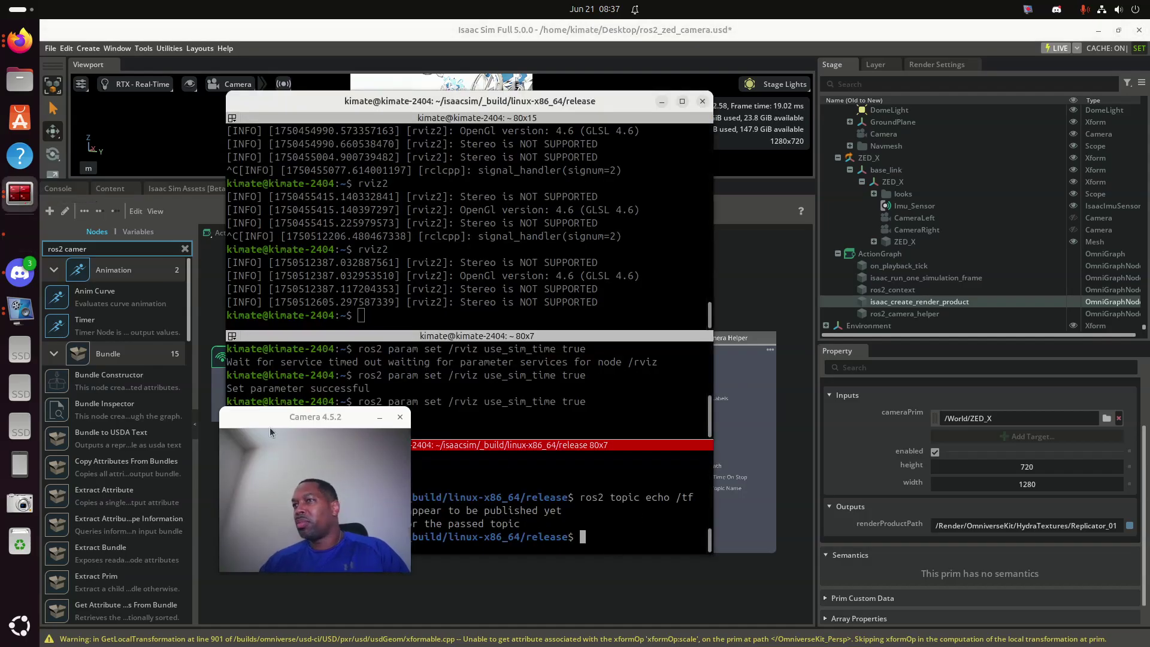
{"action": "left_click_drag", "start_coordinate": [311, 416], "coordinate": [1033, 477]}
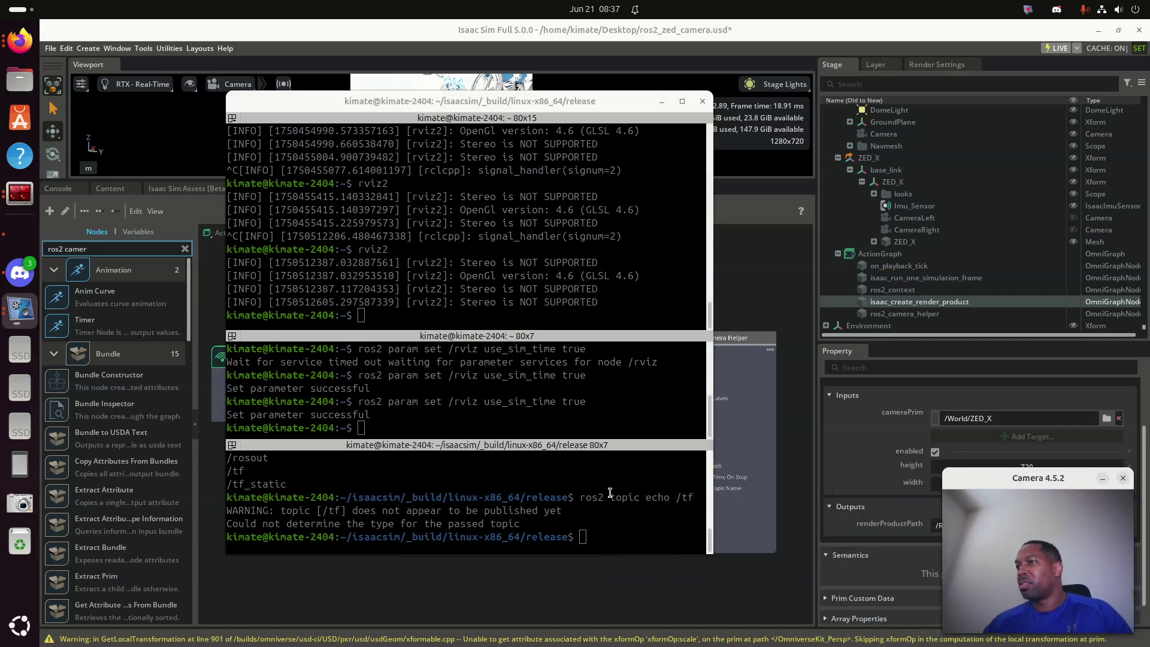
{"action": "left_click", "coordinate": [631, 540]}
{"action": "key", "text": "Up"}
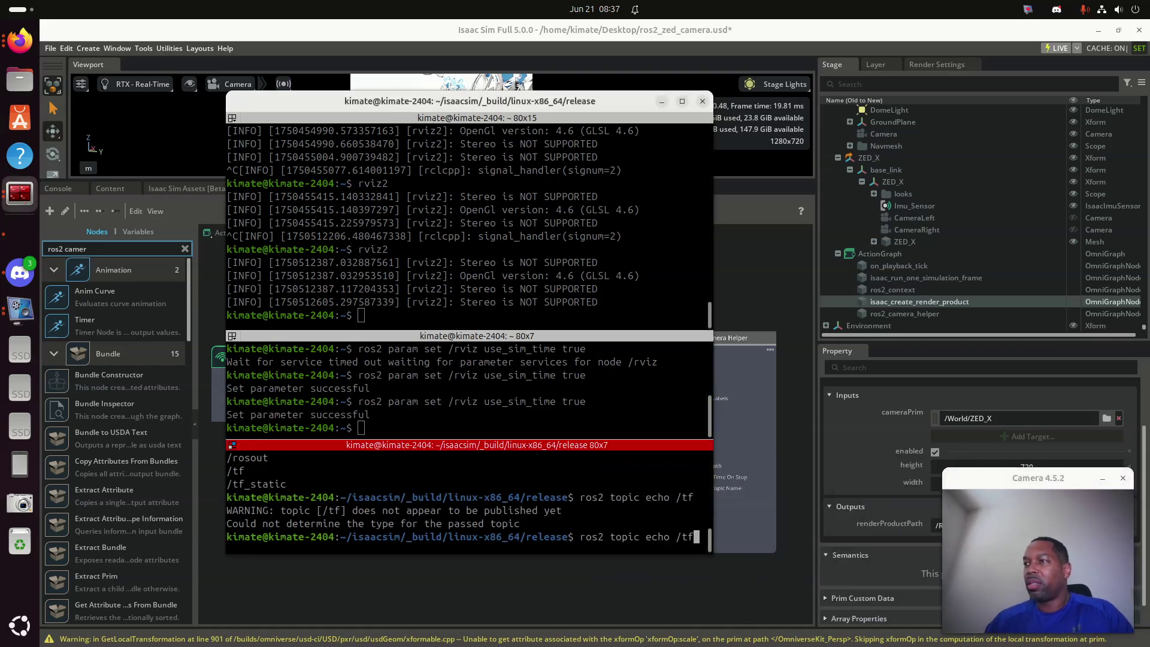
{"action": "key", "text": "BackSpace"}
{"action": "key", "text": "BackSpace"}
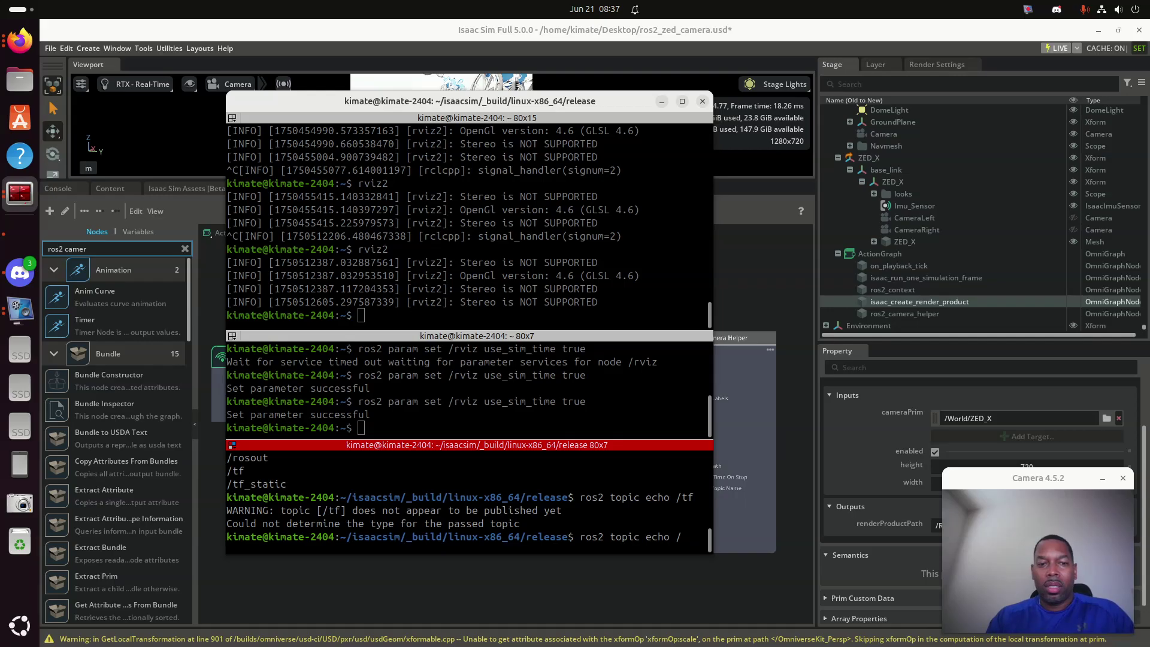
{"action": "type", "text": "rg"}
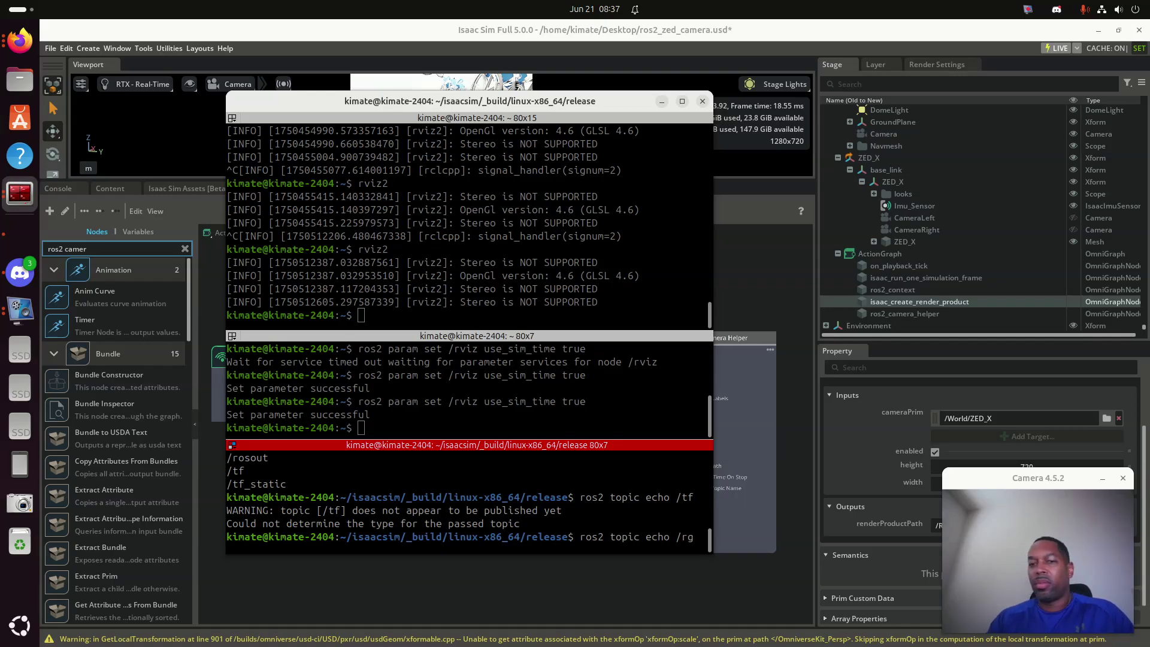
{"action": "type", "text": "b"}
{"action": "key", "text": "Return"}
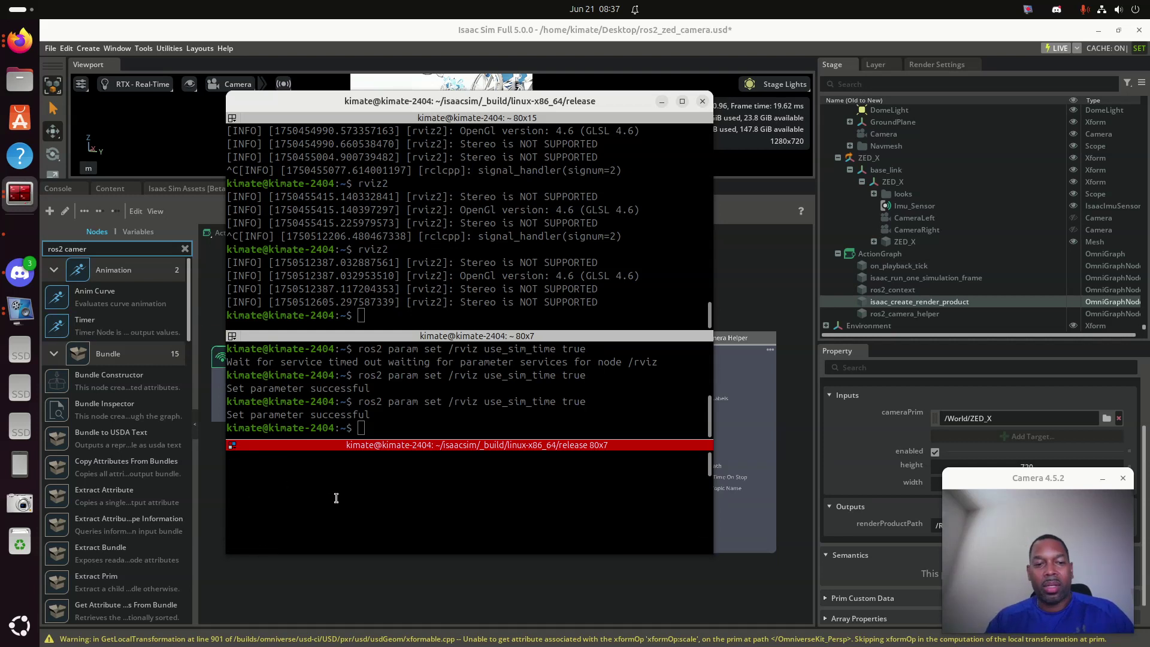
{"action": "key", "text": "ctrl+c"}
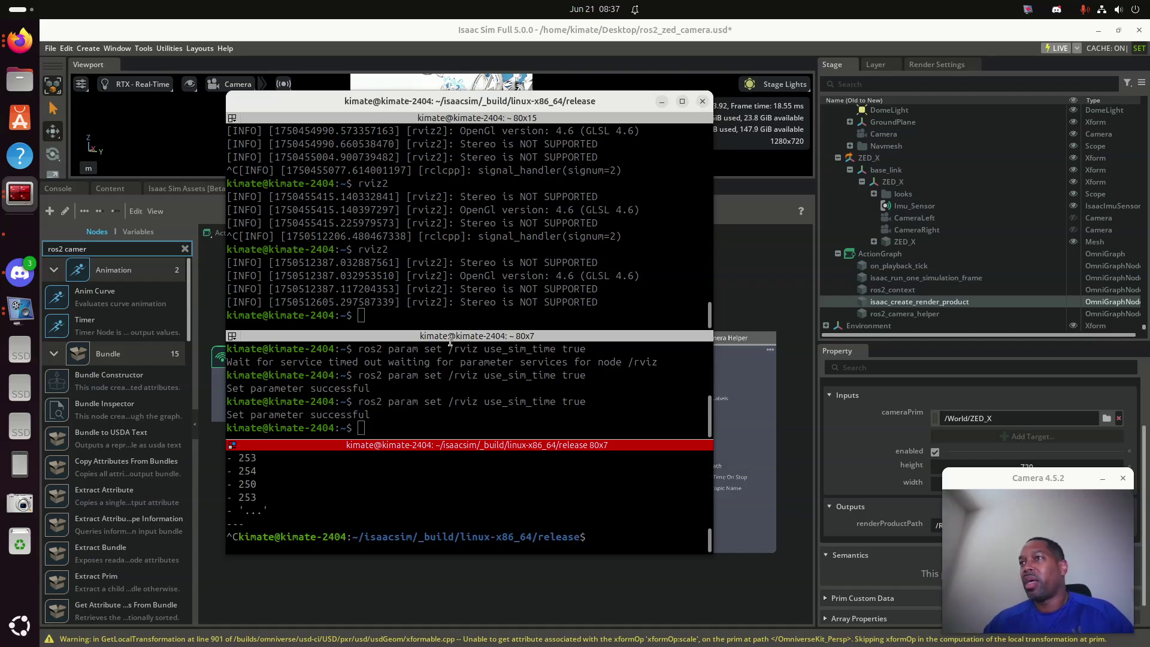
{"action": "left_click", "coordinate": [454, 321]}
Relaunch rviz2 and add an Image display.
{"action": "key", "text": "Up"}
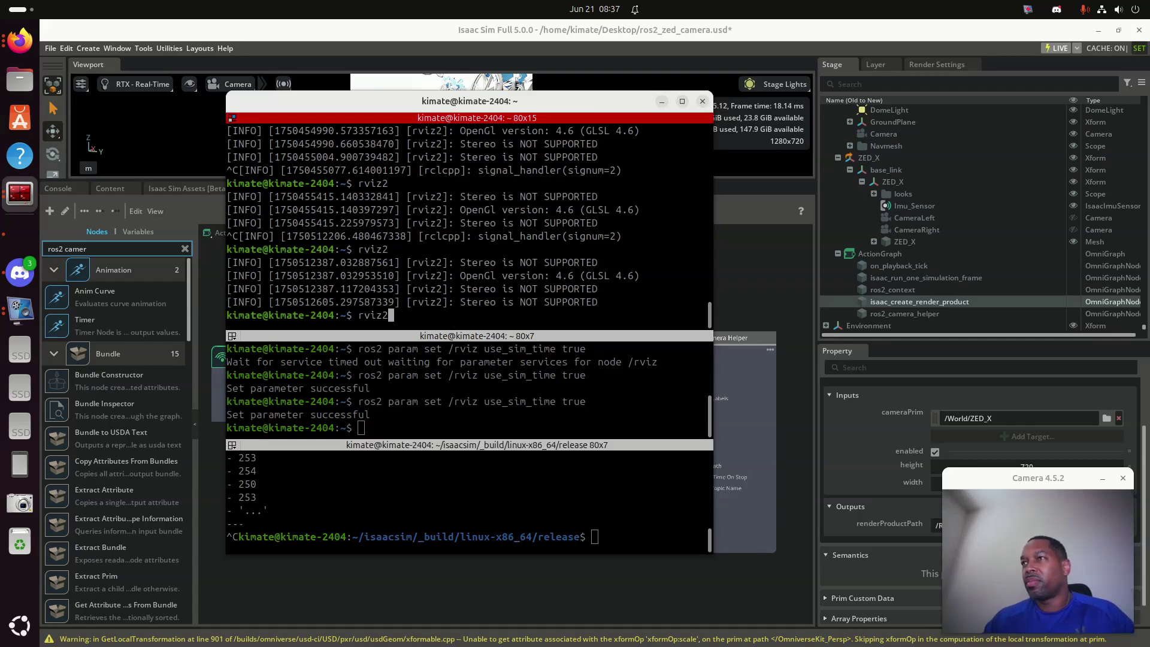
{"action": "key", "text": "Return"}
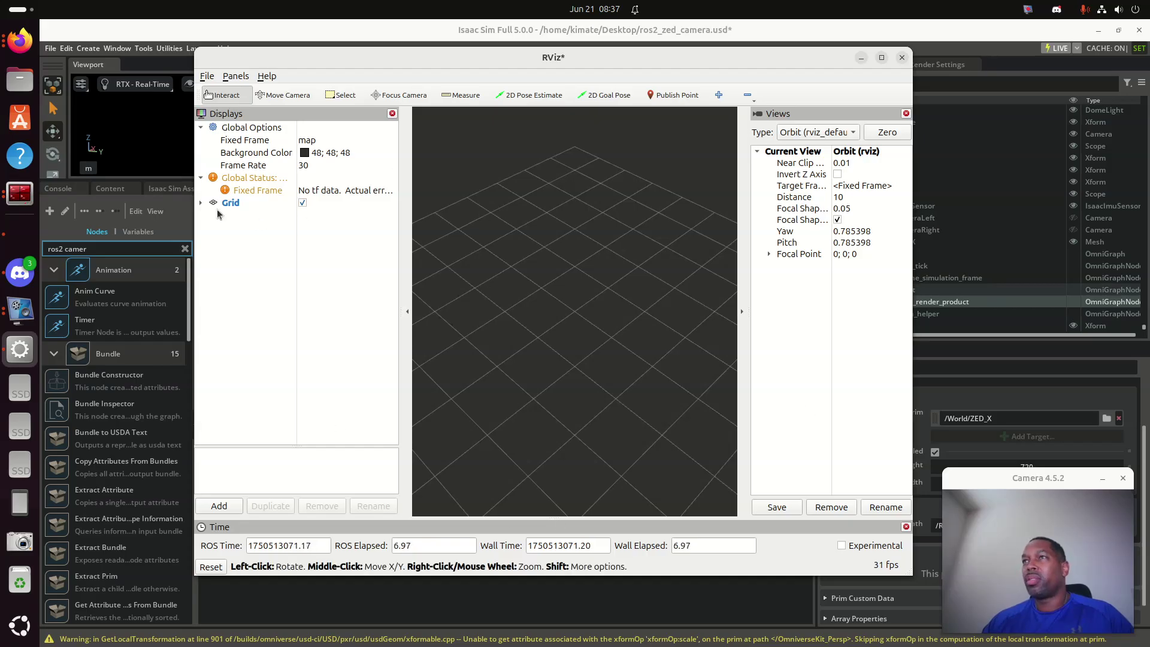
{"action": "left_click", "coordinate": [219, 506]}
{"action": "scroll", "coordinate": [519, 282], "scroll_direction": "down", "scroll_amount": 4}
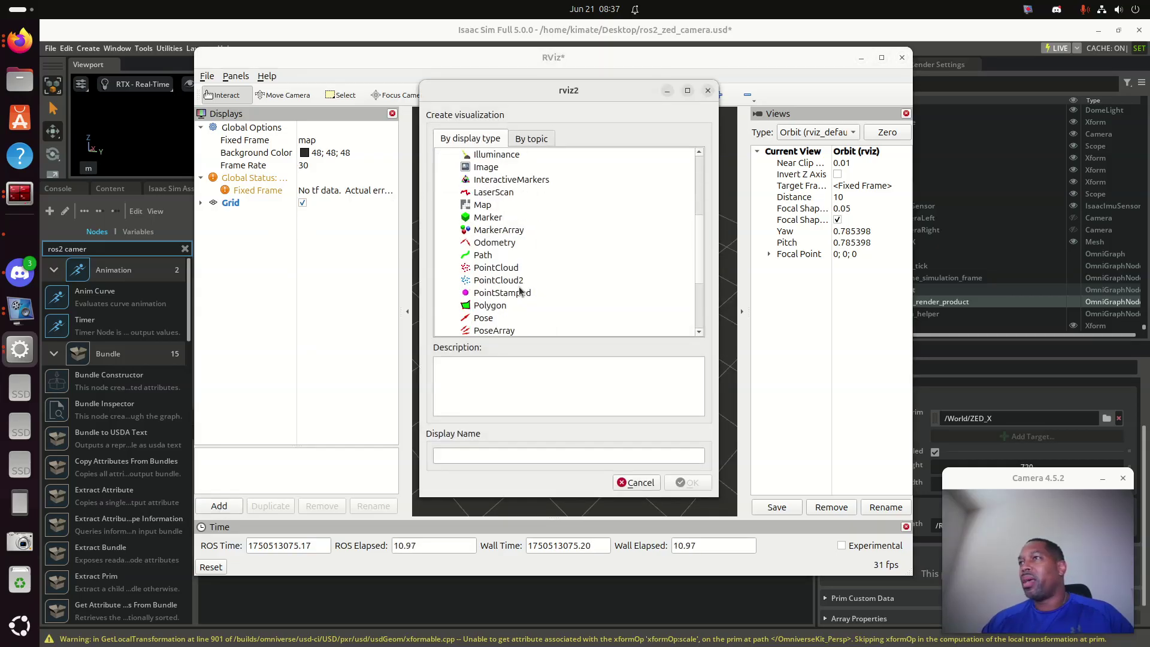
{"action": "left_click", "coordinate": [490, 171]}
{"action": "left_click", "coordinate": [669, 485]}
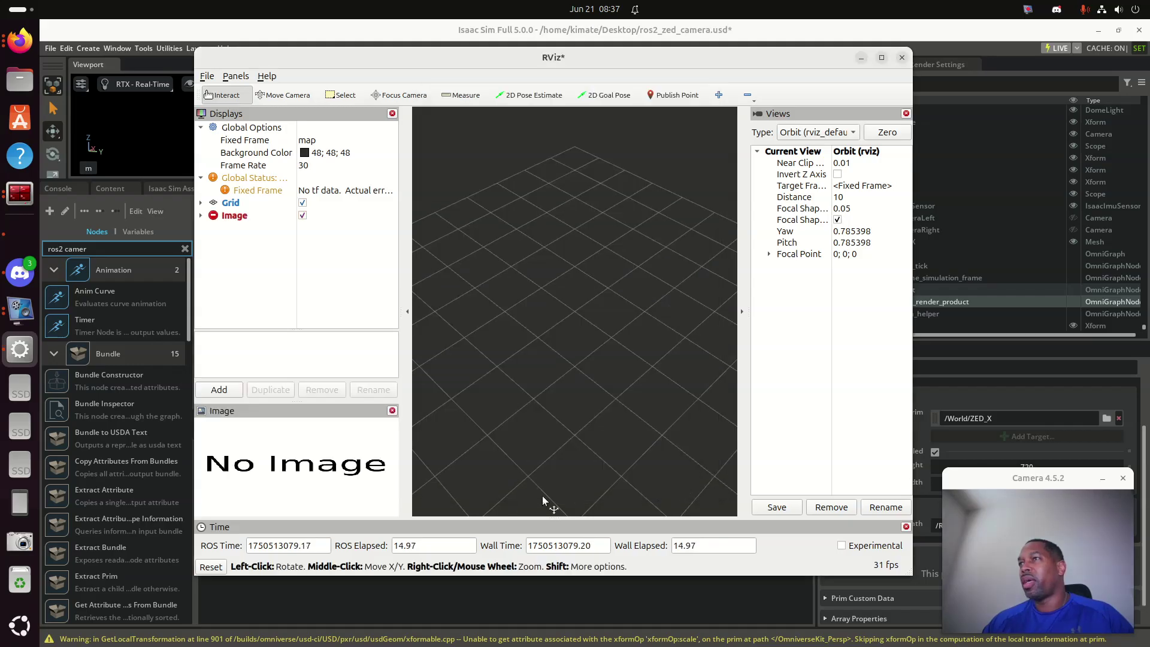
Set the Image display's topic to /rgb.
{"action": "left_click", "coordinate": [201, 216]}
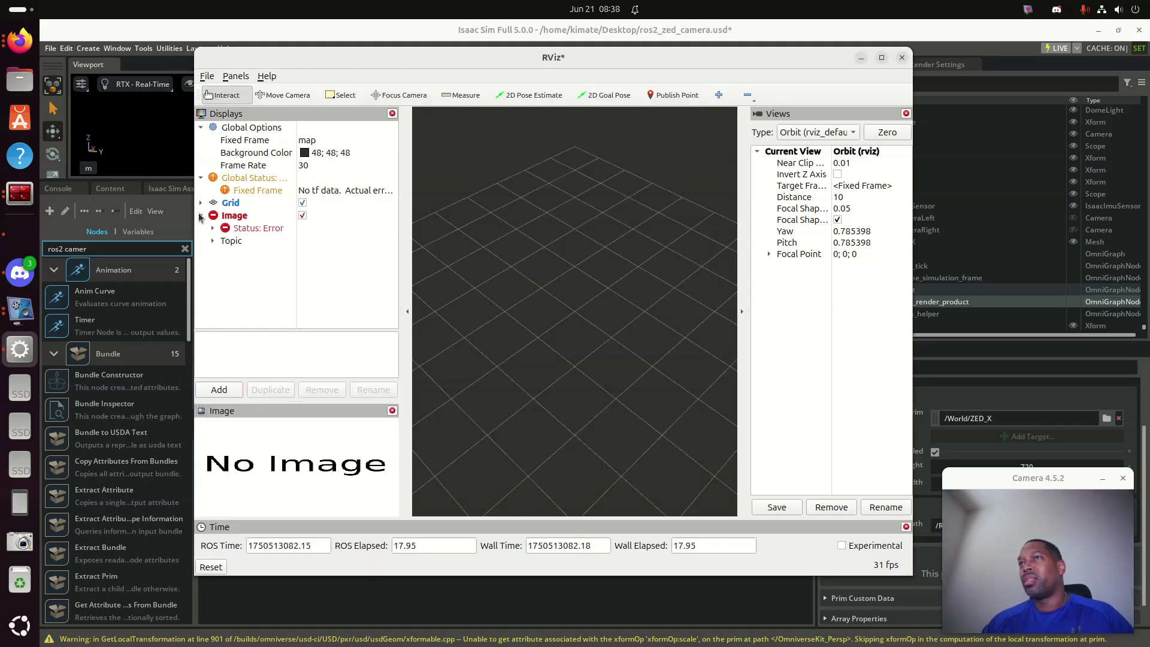
{"action": "left_click", "coordinate": [213, 241]}
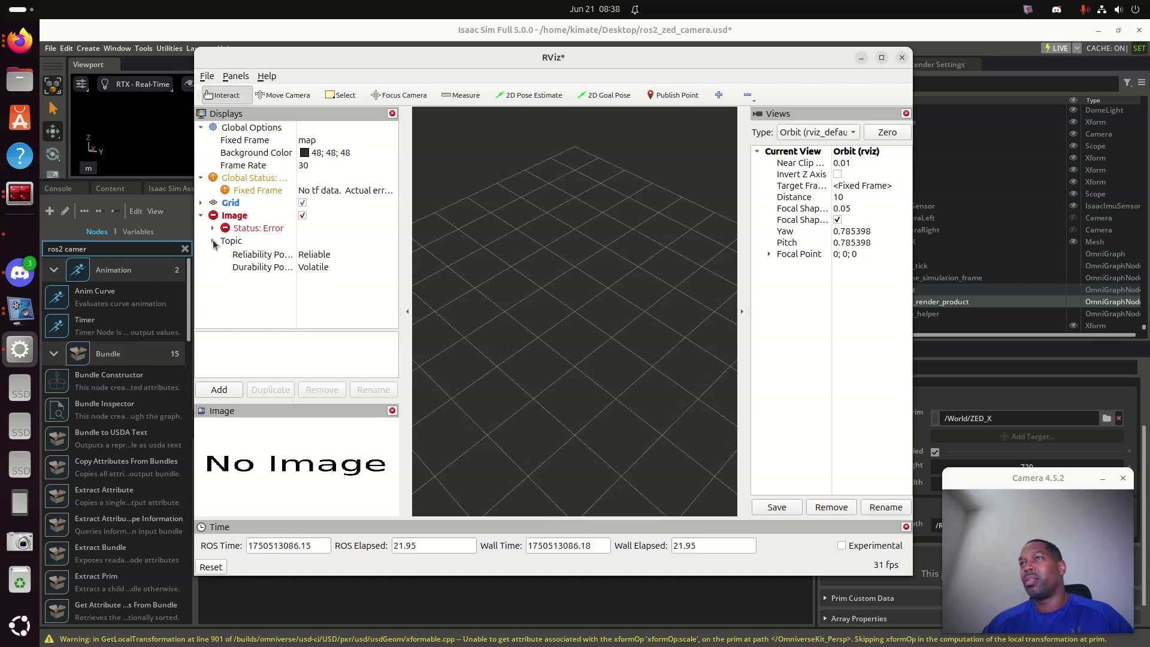
{"action": "left_click", "coordinate": [356, 241]}
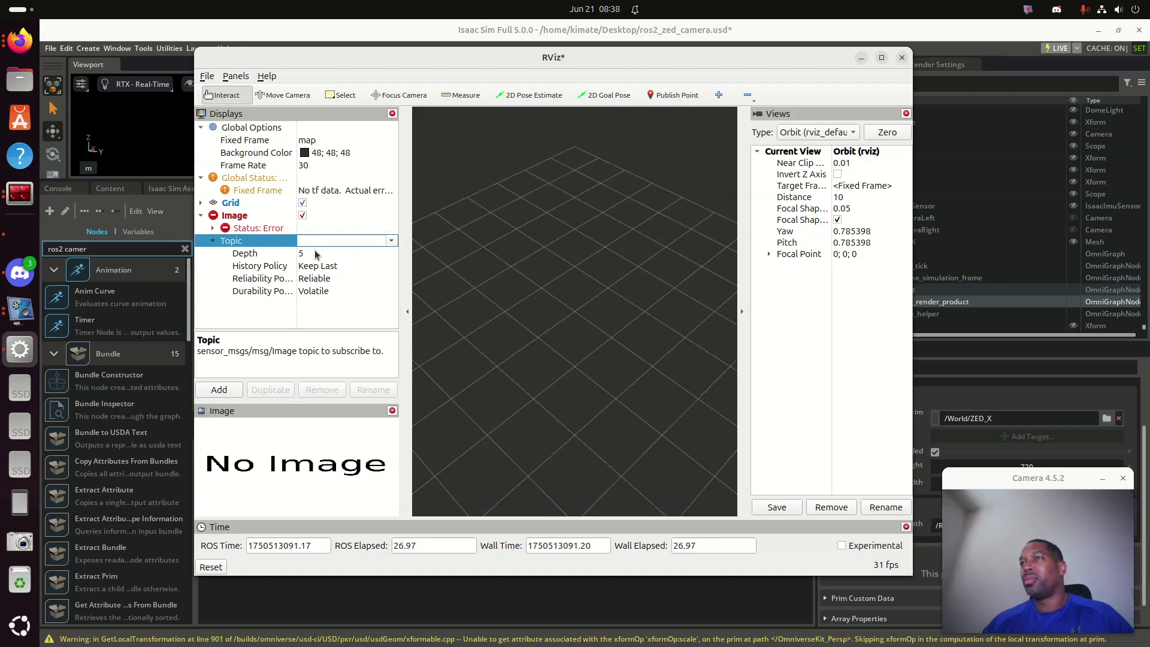
{"action": "left_click", "coordinate": [391, 241]}
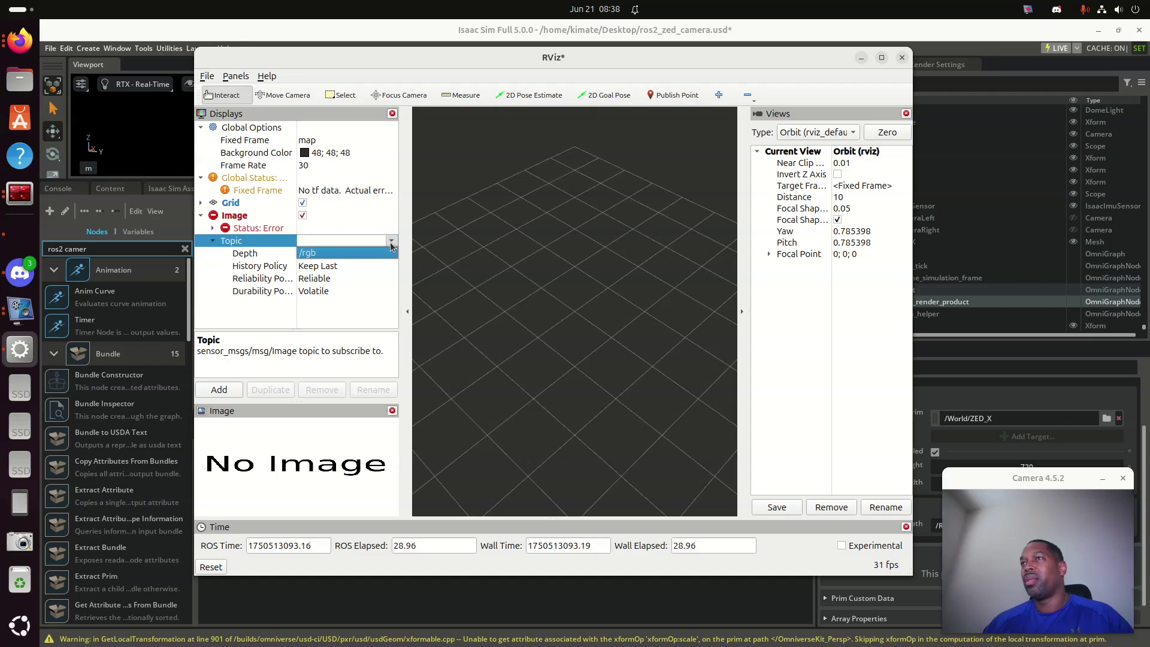
{"action": "left_click", "coordinate": [332, 253]}
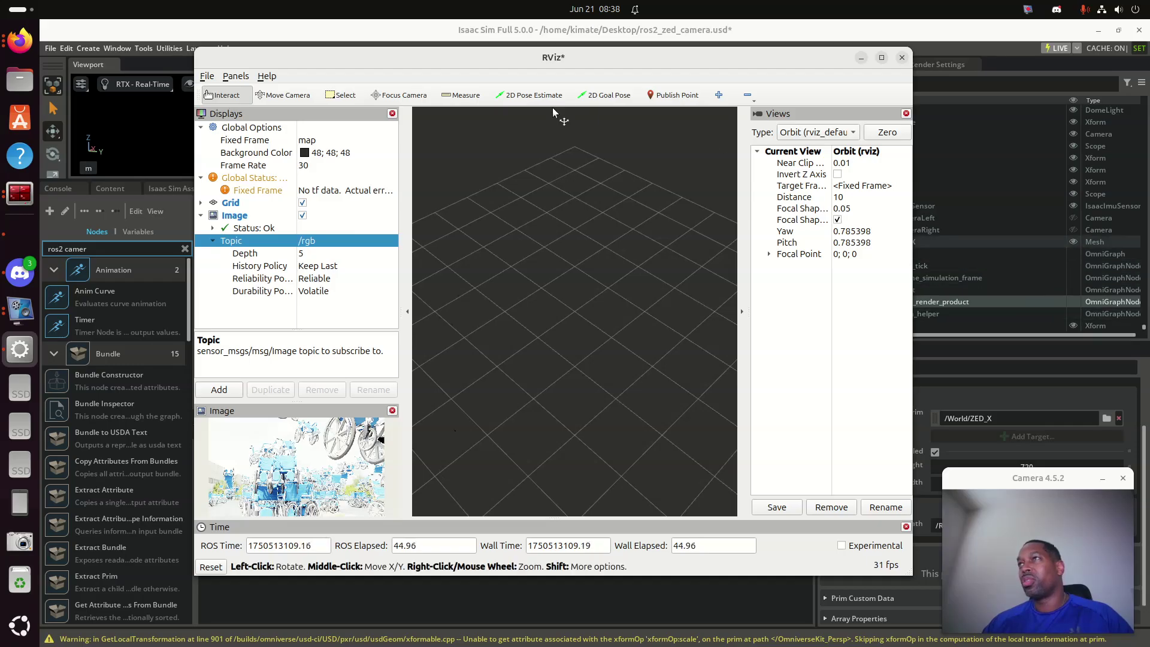
Move the RViz window to the upper left and select the ZED_X prim in Isaac Sim.
{"action": "left_click_drag", "start_coordinate": [444, 48], "coordinate": [836, 139]}
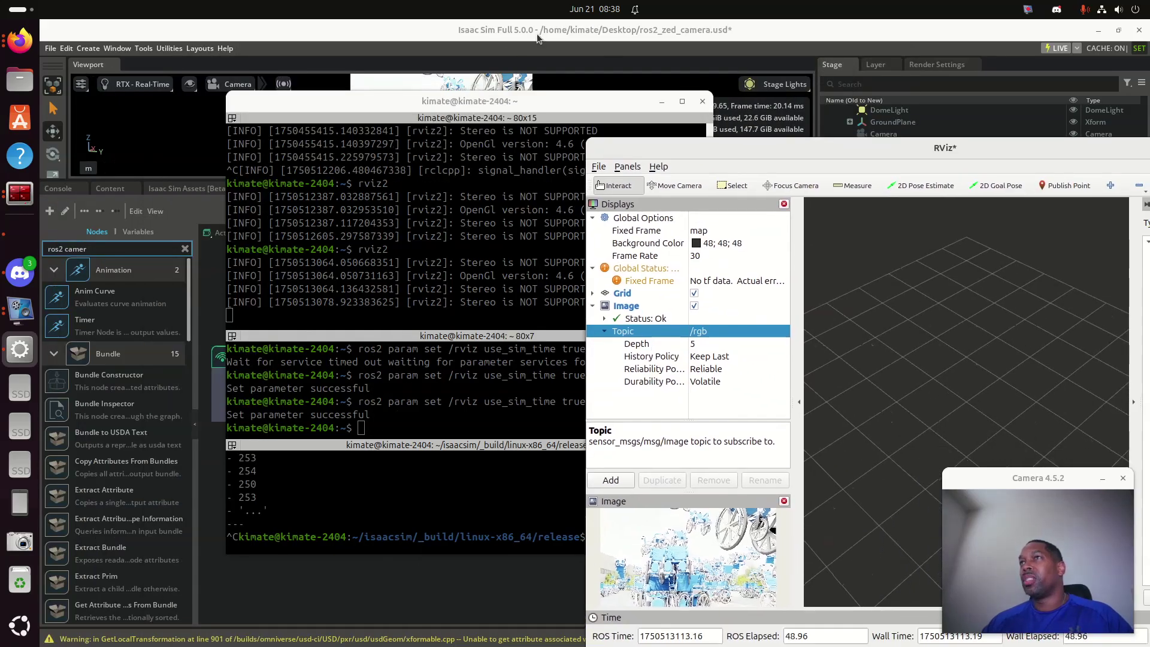
{"action": "left_click_drag", "start_coordinate": [665, 150], "coordinate": [168, 60]}
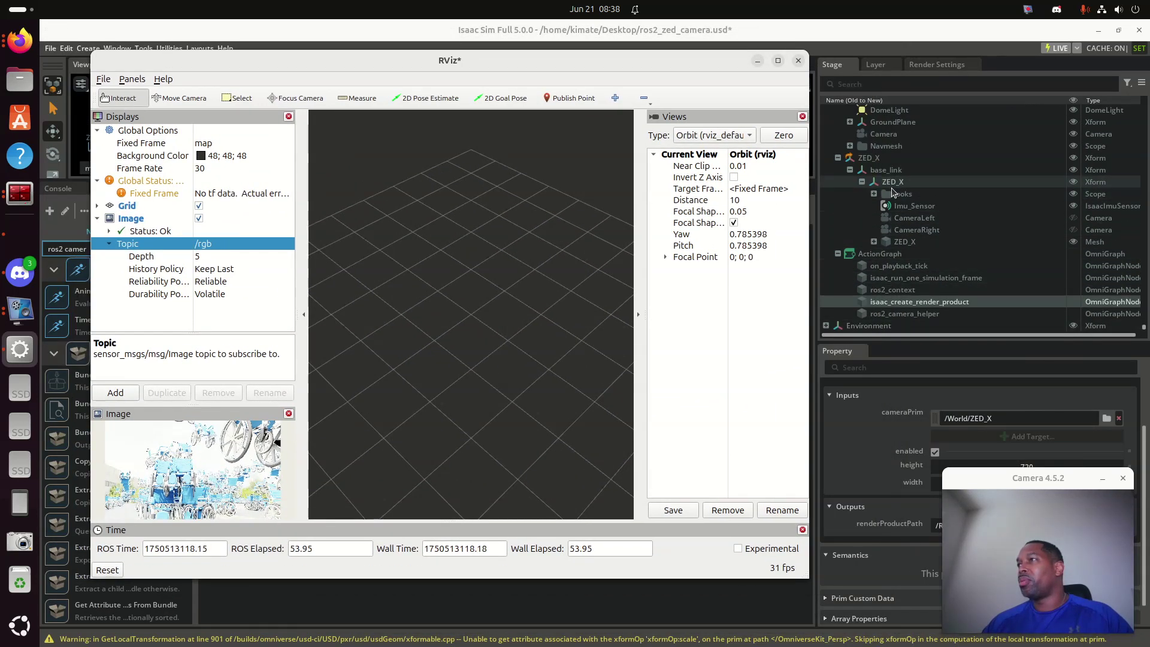
{"action": "left_click", "coordinate": [883, 159]}
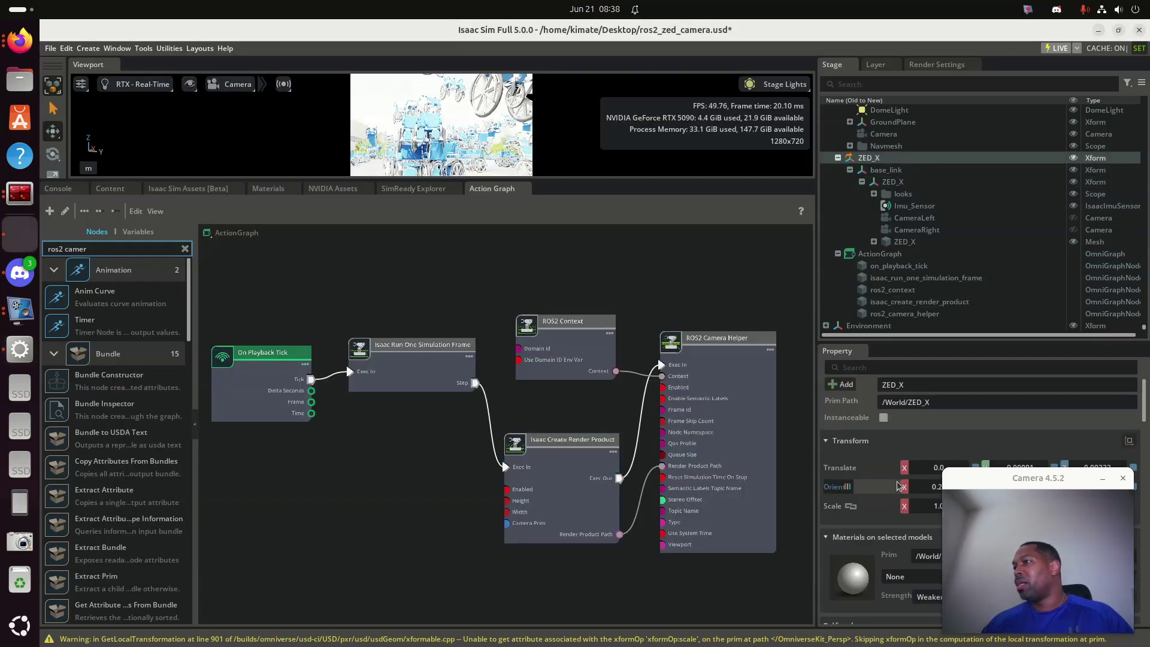
{"action": "left_click_drag", "start_coordinate": [979, 483], "coordinate": [586, 432]}
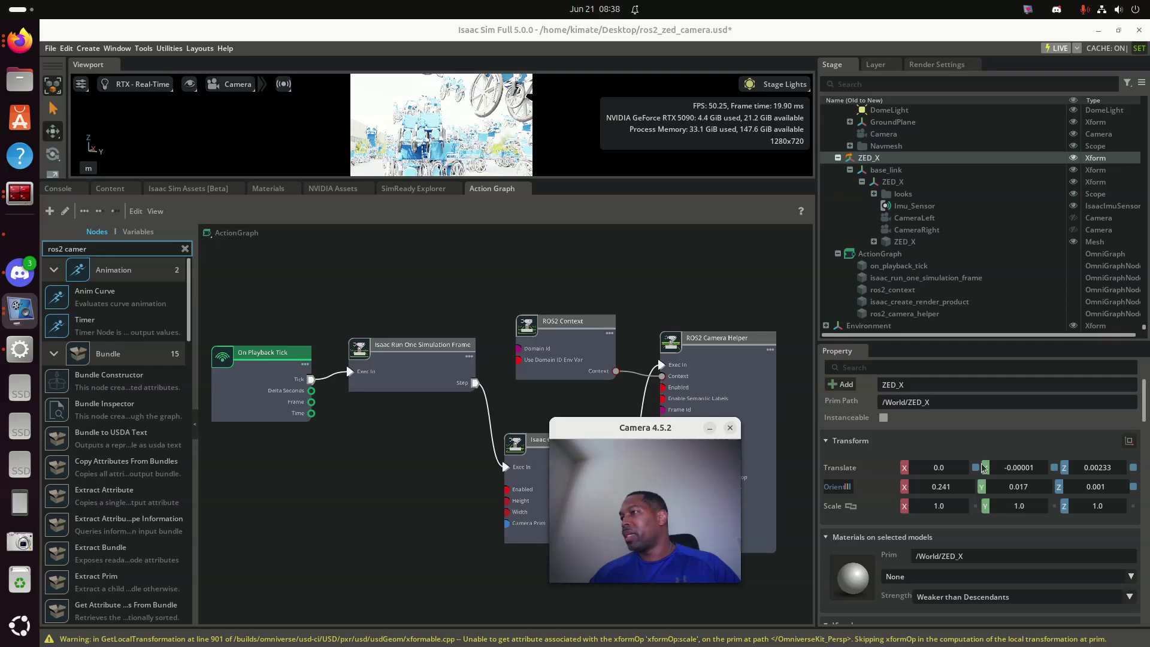
Change ZED_X's Translate Y from -0.00001 to 1.
{"action": "left_click", "coordinate": [1041, 471]}
{"action": "double_click", "coordinate": [1026, 469]}
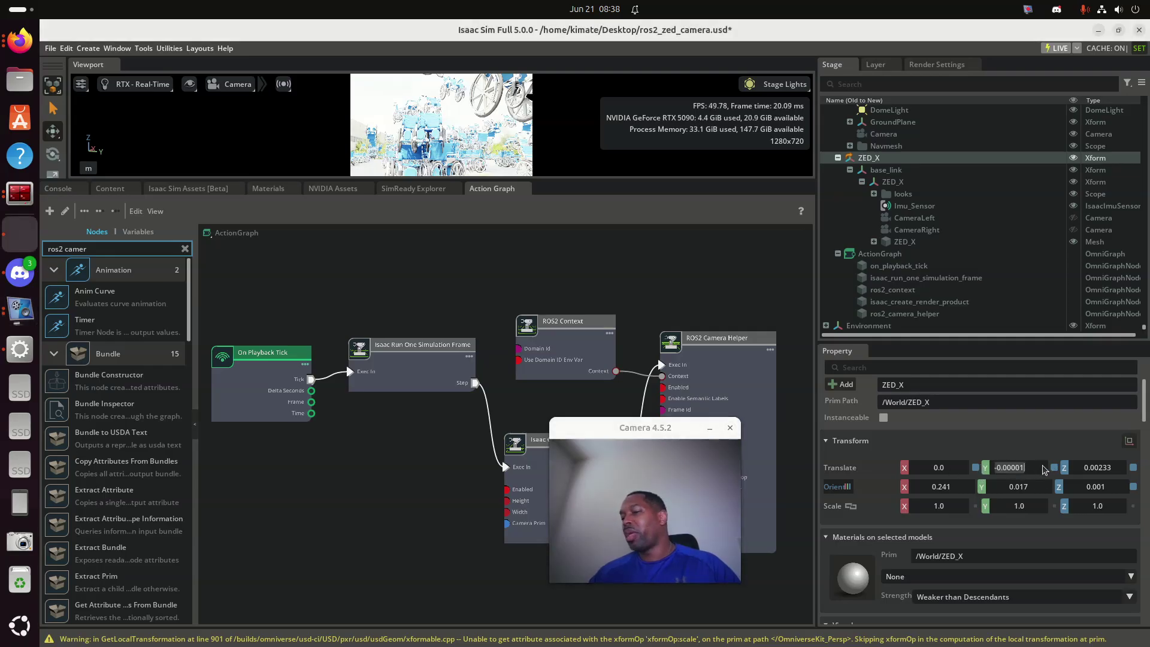
{"action": "type", "text": "1"}
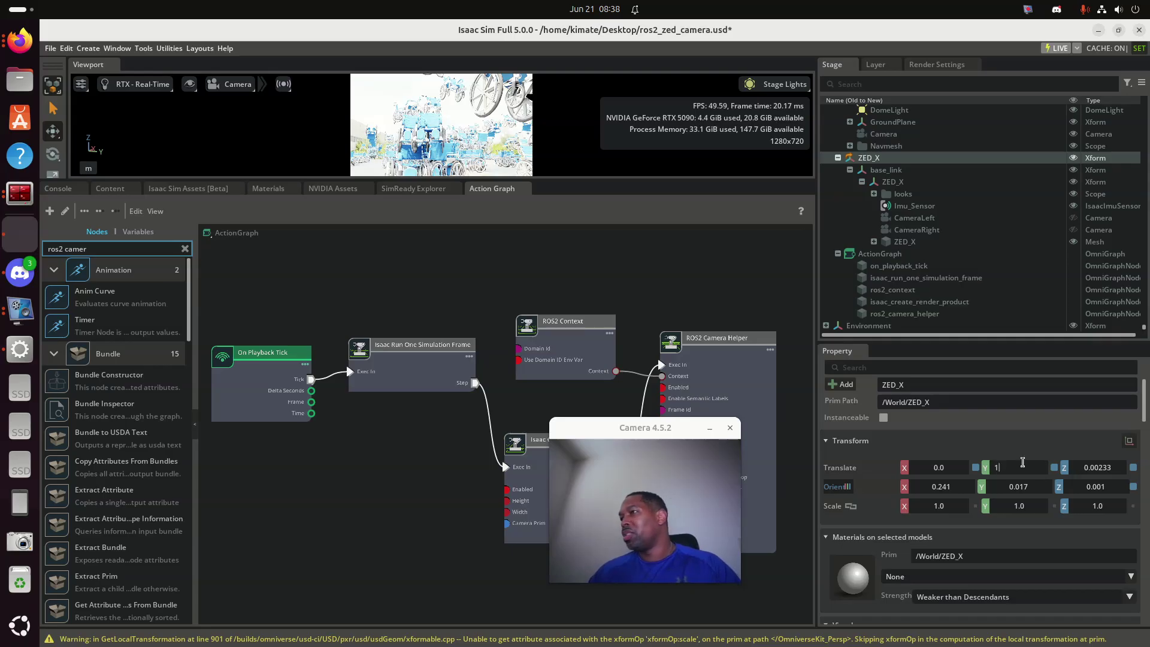
{"action": "key", "text": "Return"}
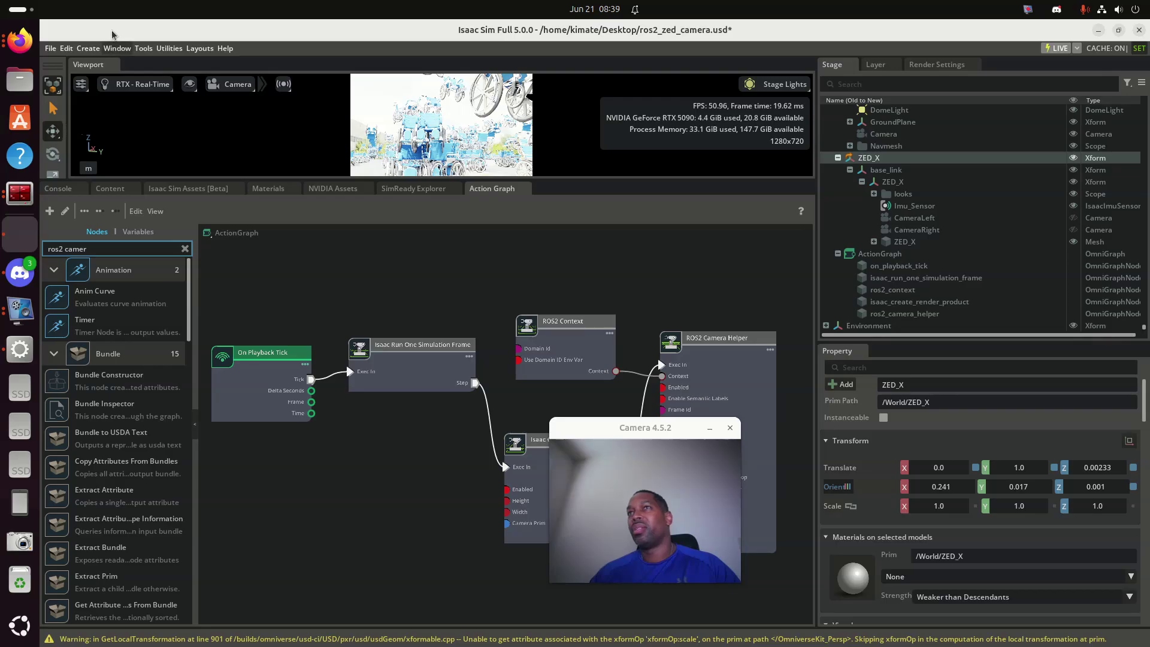
Enlarge the viewport and restart the simulation with Stop, then Play.
{"action": "left_click_drag", "start_coordinate": [285, 180], "coordinate": [284, 380]}
{"action": "left_click", "coordinate": [53, 246]}
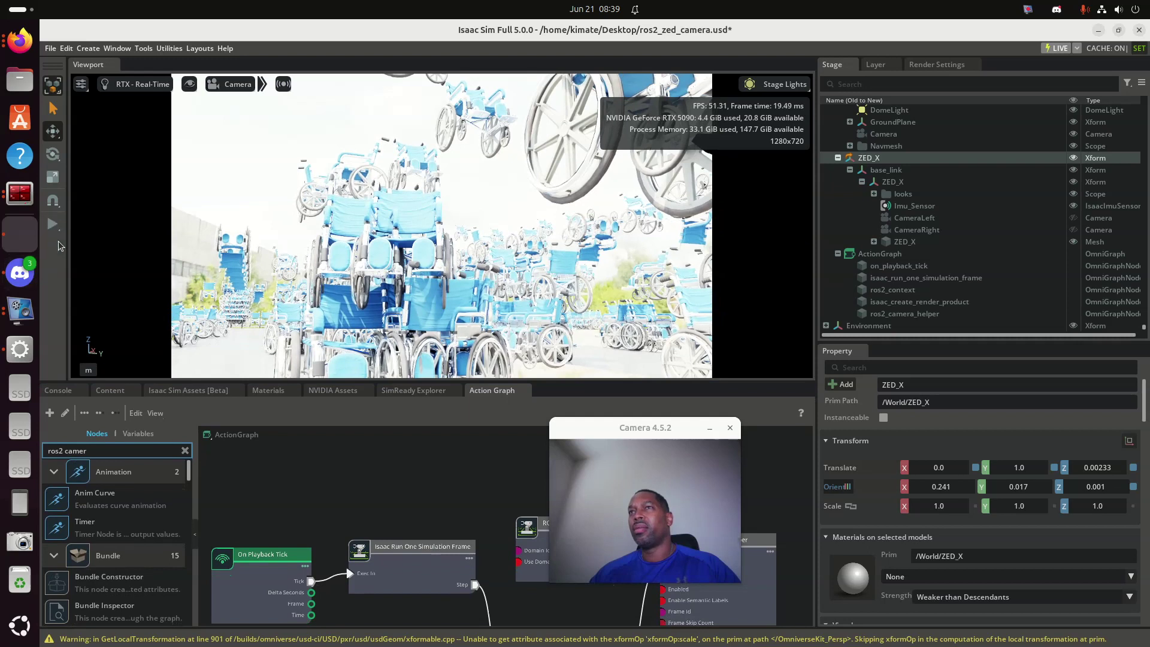
{"action": "left_click", "coordinate": [52, 228]}
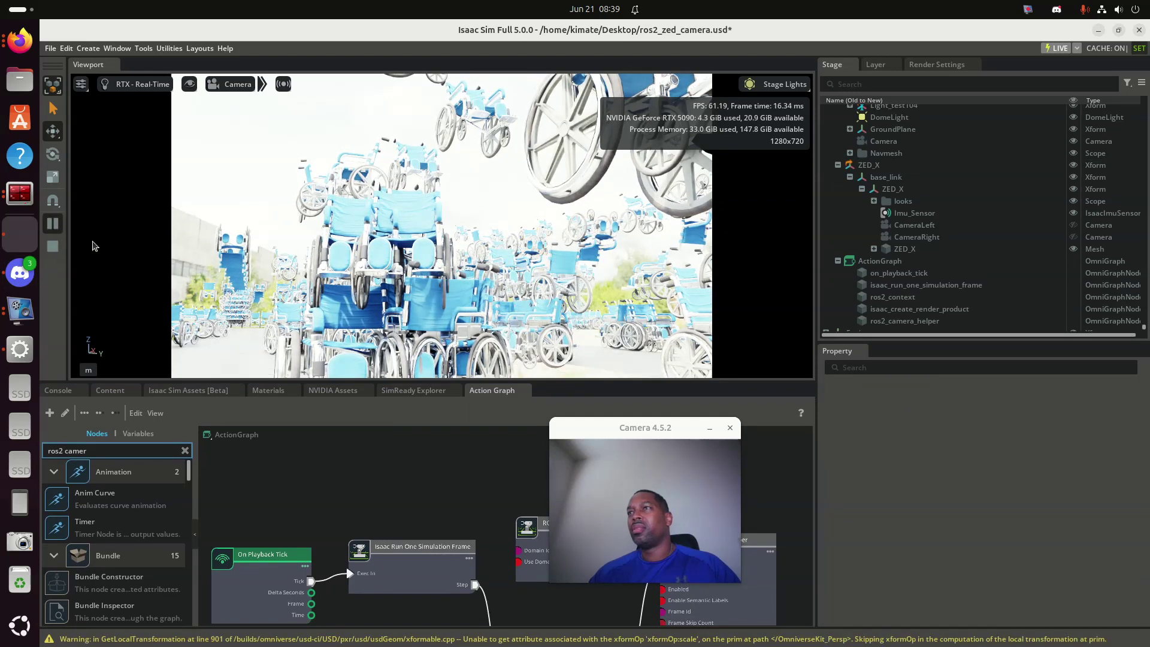
Switch the viewport camera to the ZED_X CameraLeft, then to CameraRight.
{"action": "left_click", "coordinate": [242, 86]}
{"action": "mouse_move", "coordinate": [299, 109]}
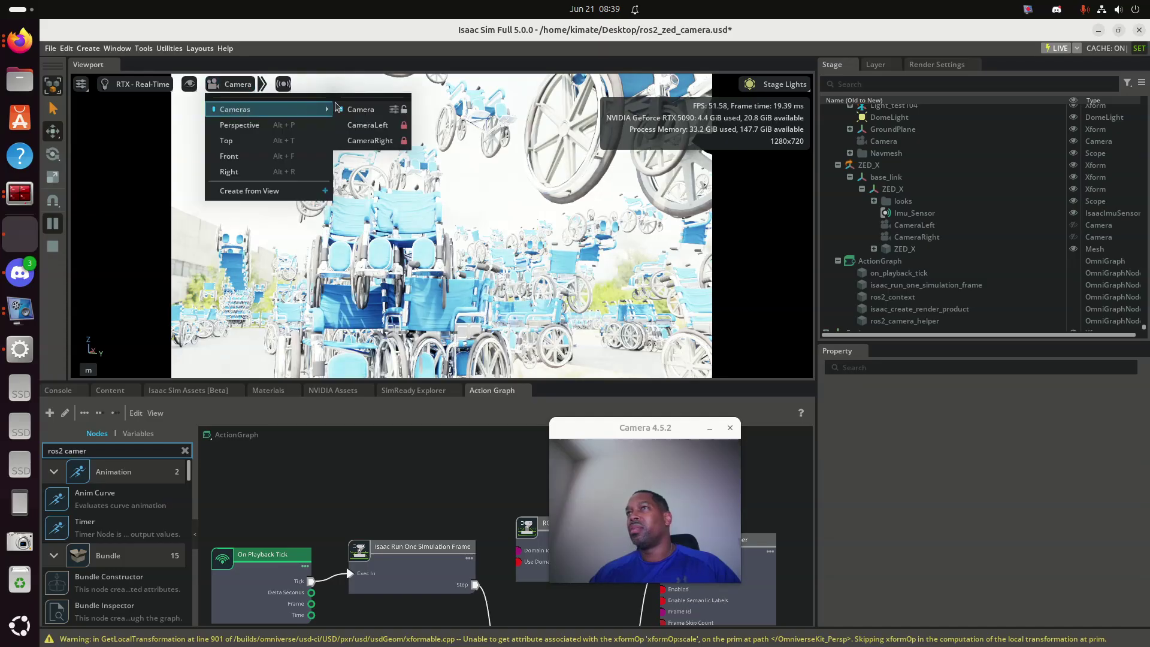
{"action": "left_click", "coordinate": [369, 125]}
{"action": "left_click", "coordinate": [367, 141]}
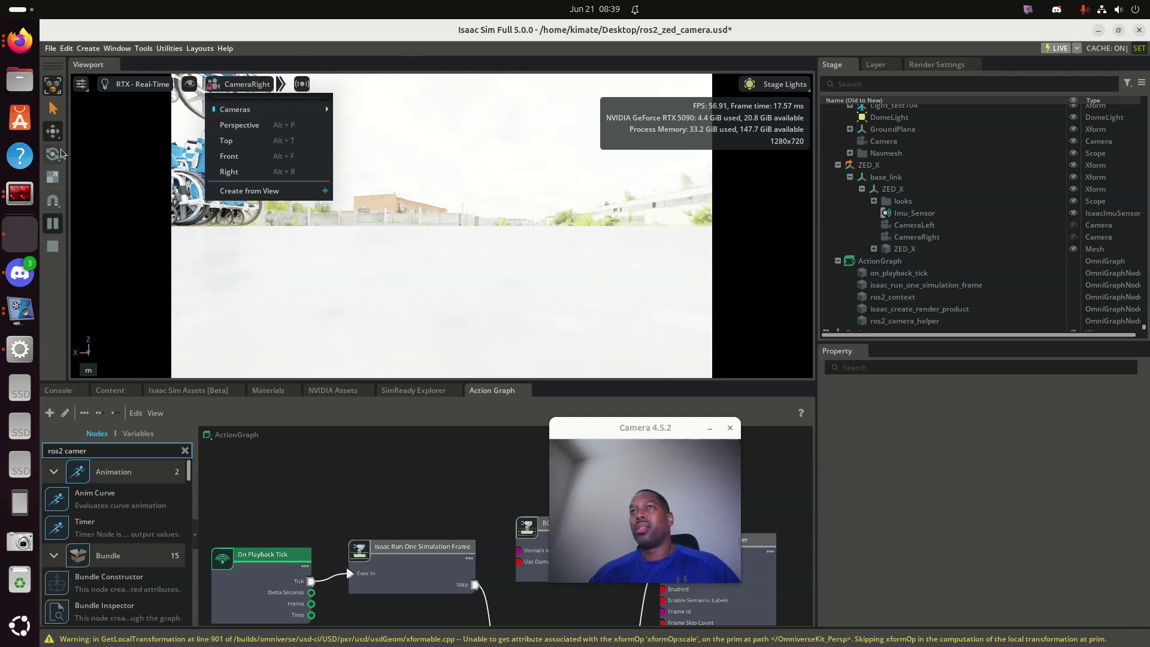
Bring RViz to the front to check its display, then return to Isaac Sim.
{"action": "left_click", "coordinate": [20, 351]}
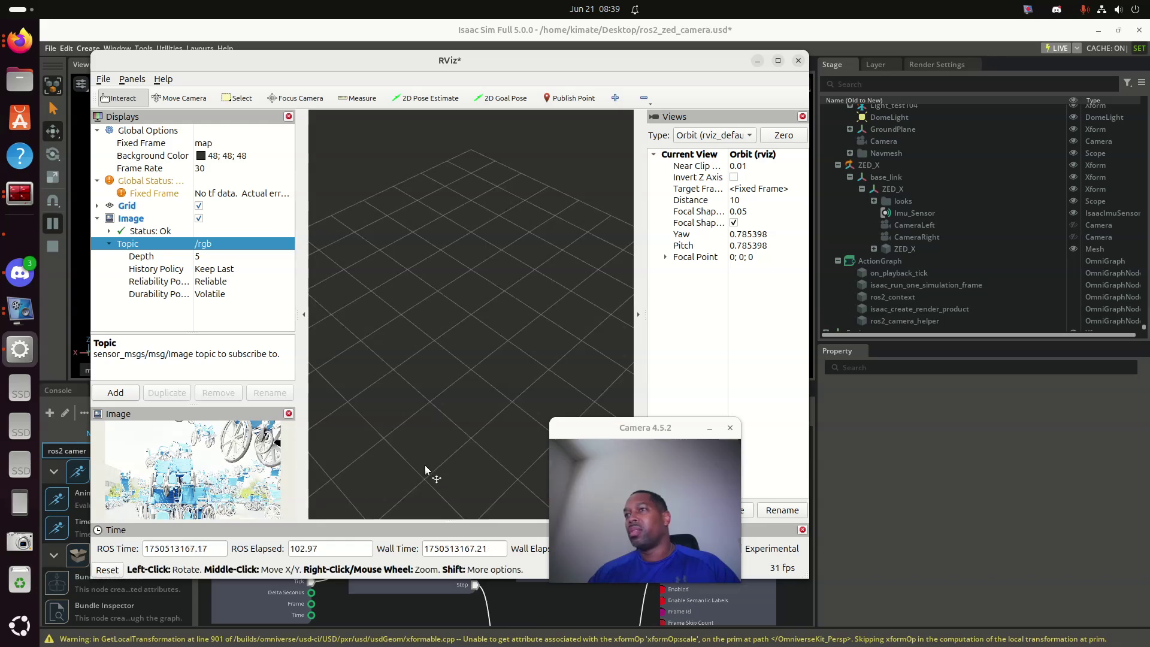
{"action": "left_click_drag", "start_coordinate": [601, 425], "coordinate": [991, 475]}
{"action": "left_click", "coordinate": [875, 487]}
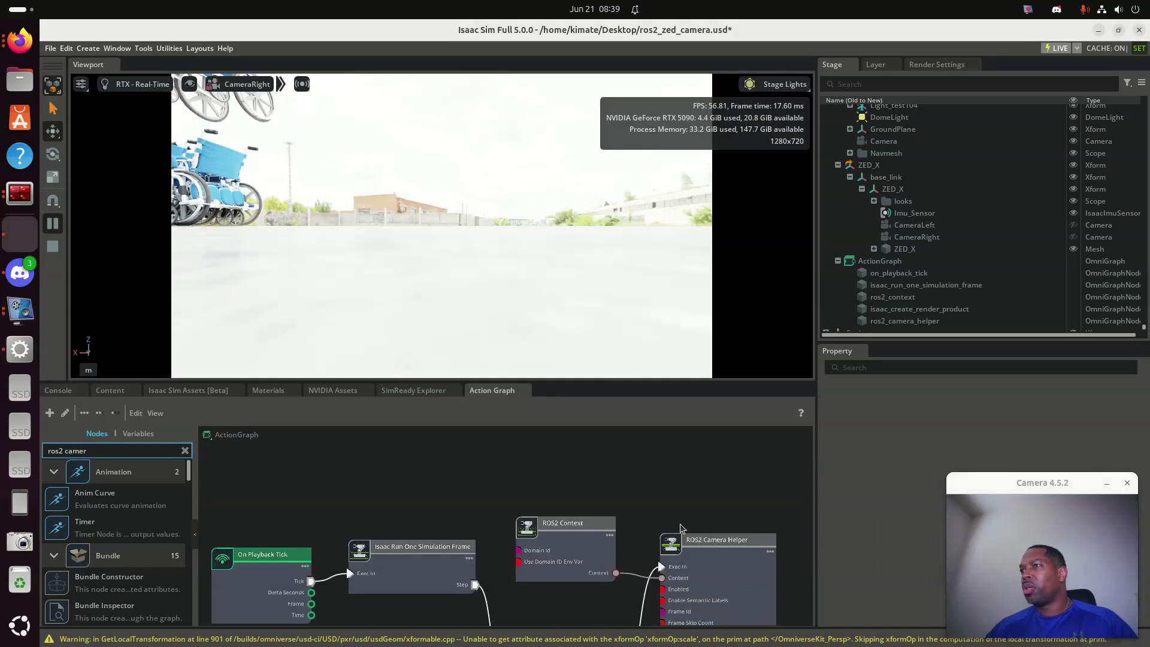